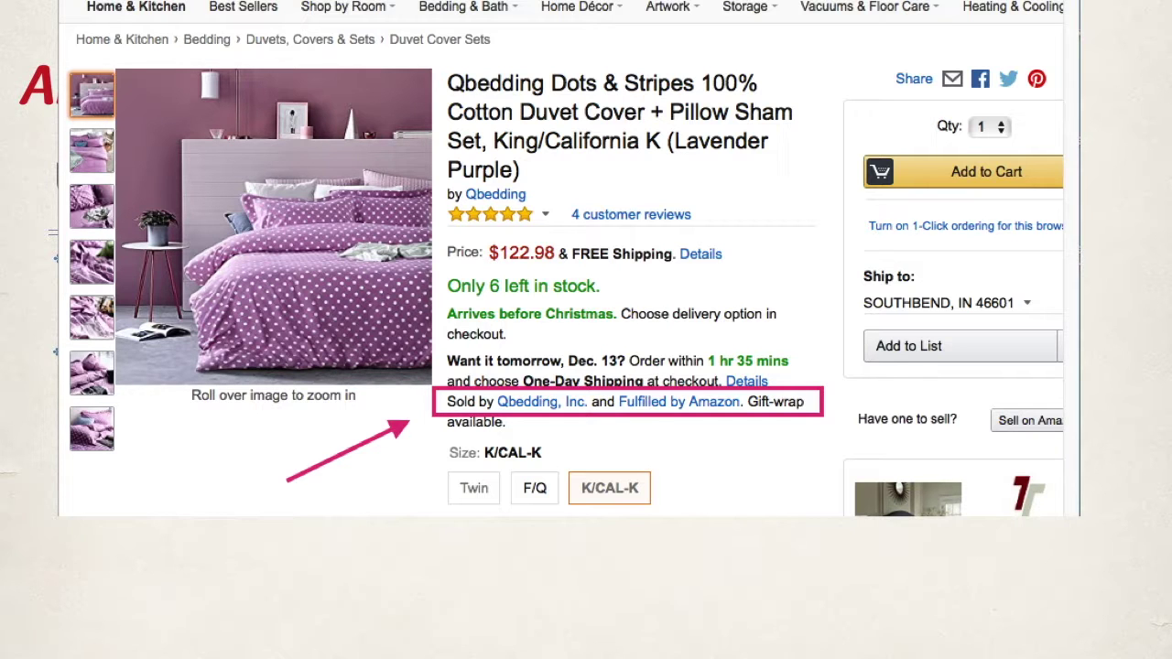
# Advance the slide to bring in the second Amazon product page example
pyautogui.press('Right')
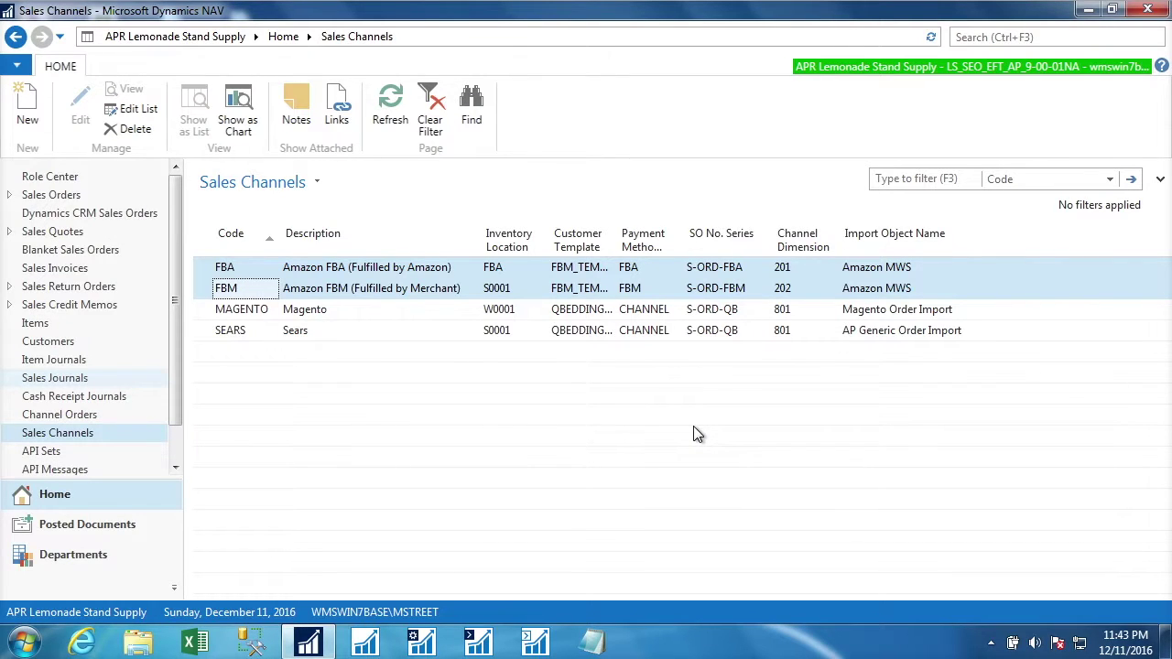
pyautogui.click(16, 68)
pyautogui.moveTo(73, 338)
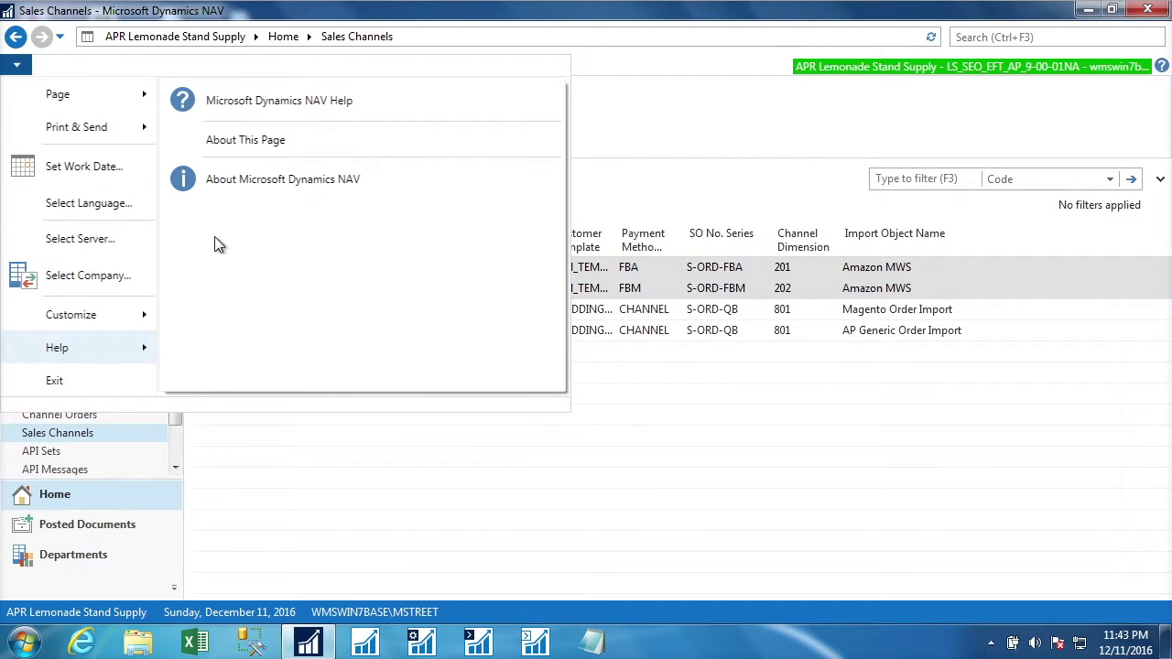
pyautogui.click(284, 181)
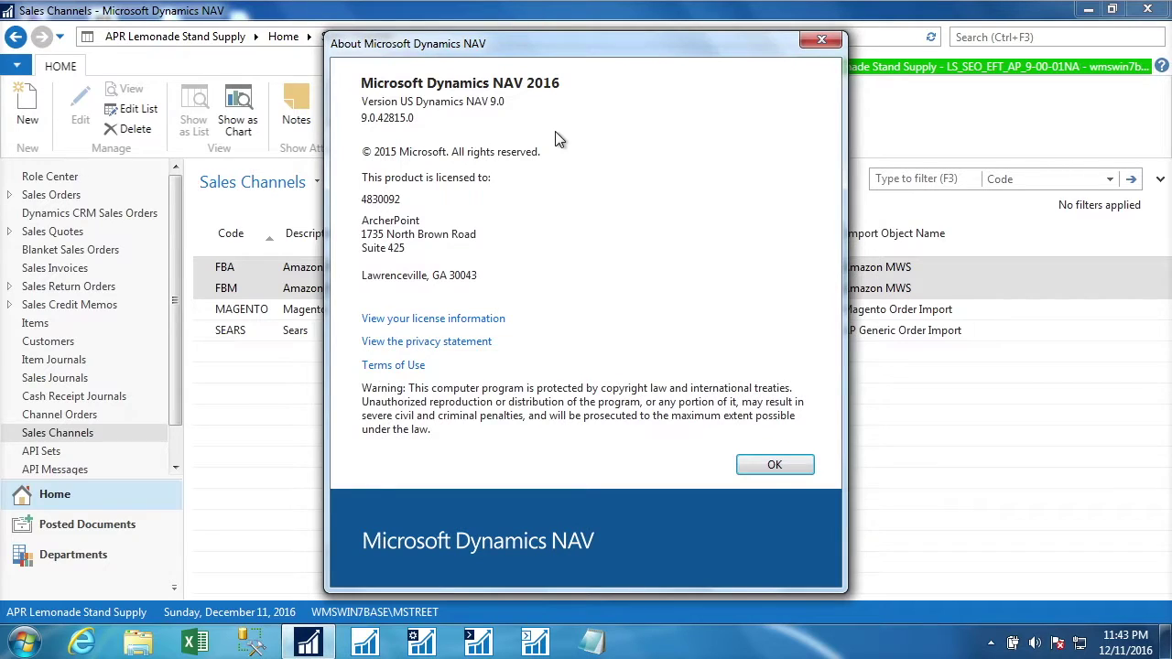
pyautogui.click(818, 42)
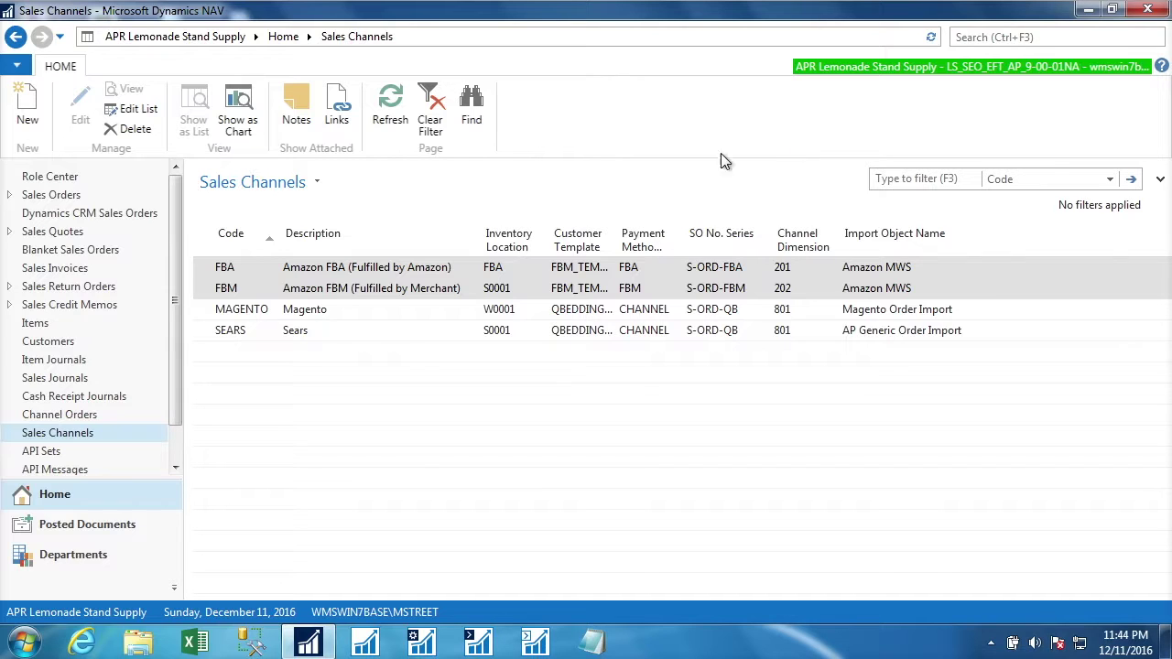
pyautogui.click(68, 531)
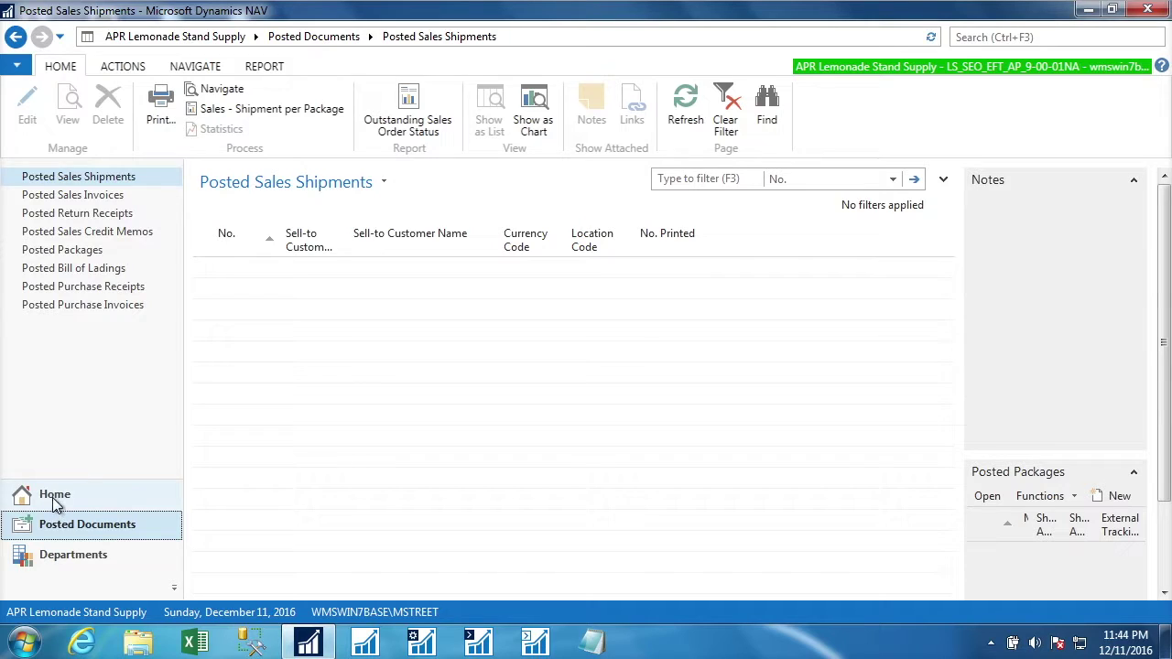
pyautogui.click(23, 495)
pyautogui.click(83, 196)
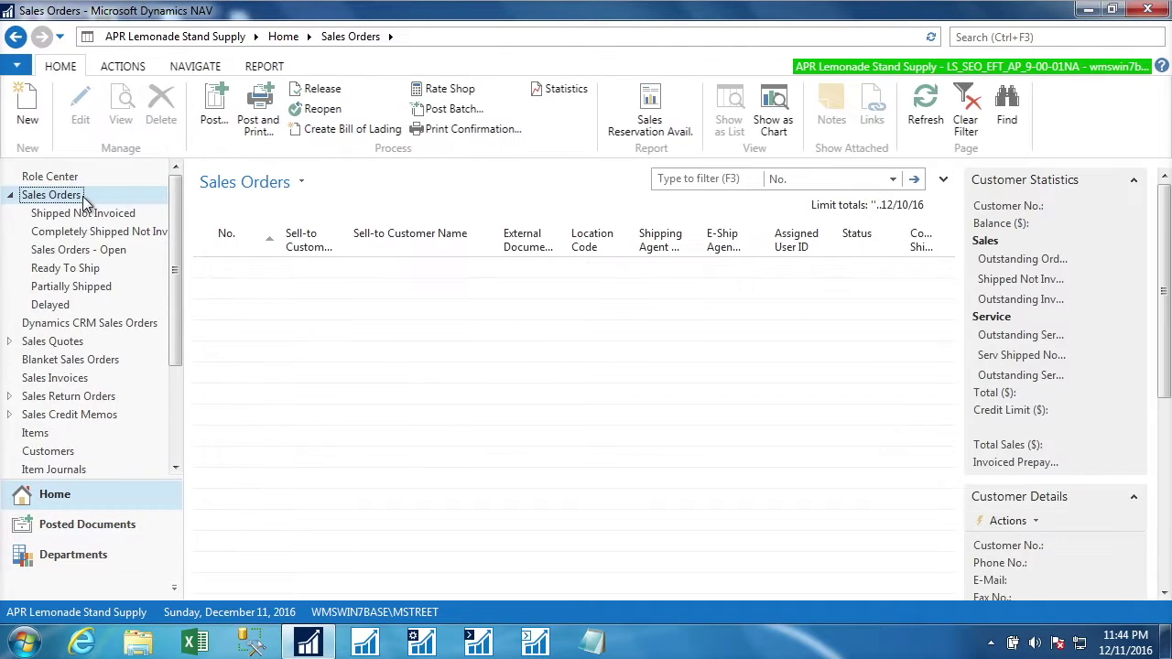
pyautogui.moveTo(178, 240); pyautogui.dragTo(164, 371)
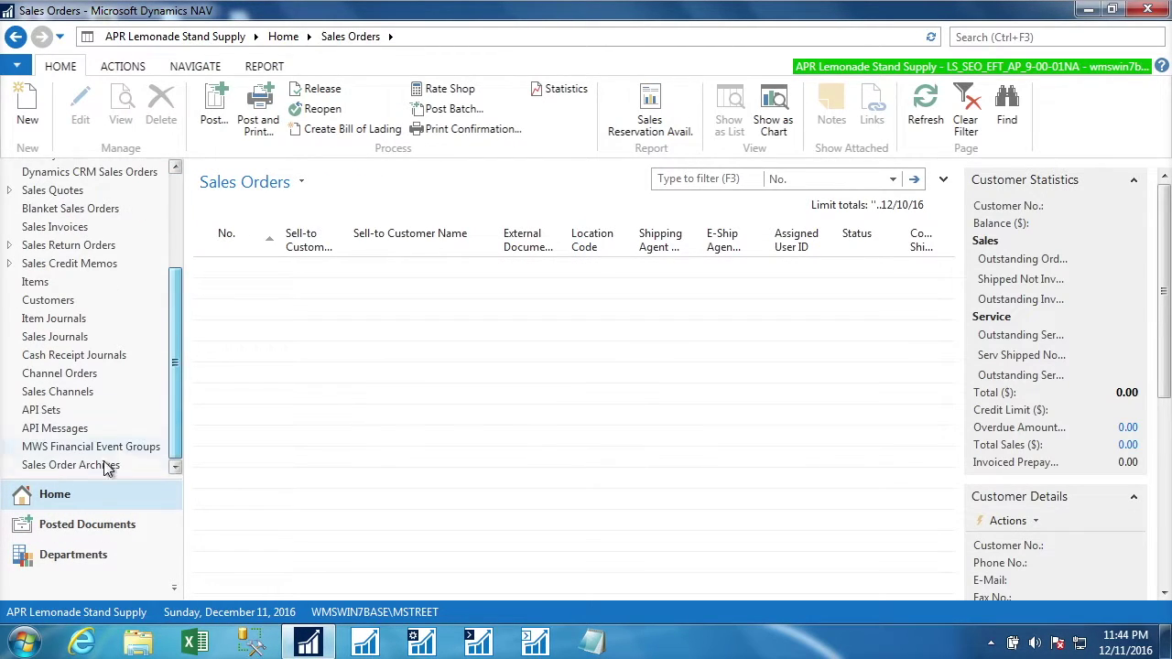
pyautogui.click(57, 467)
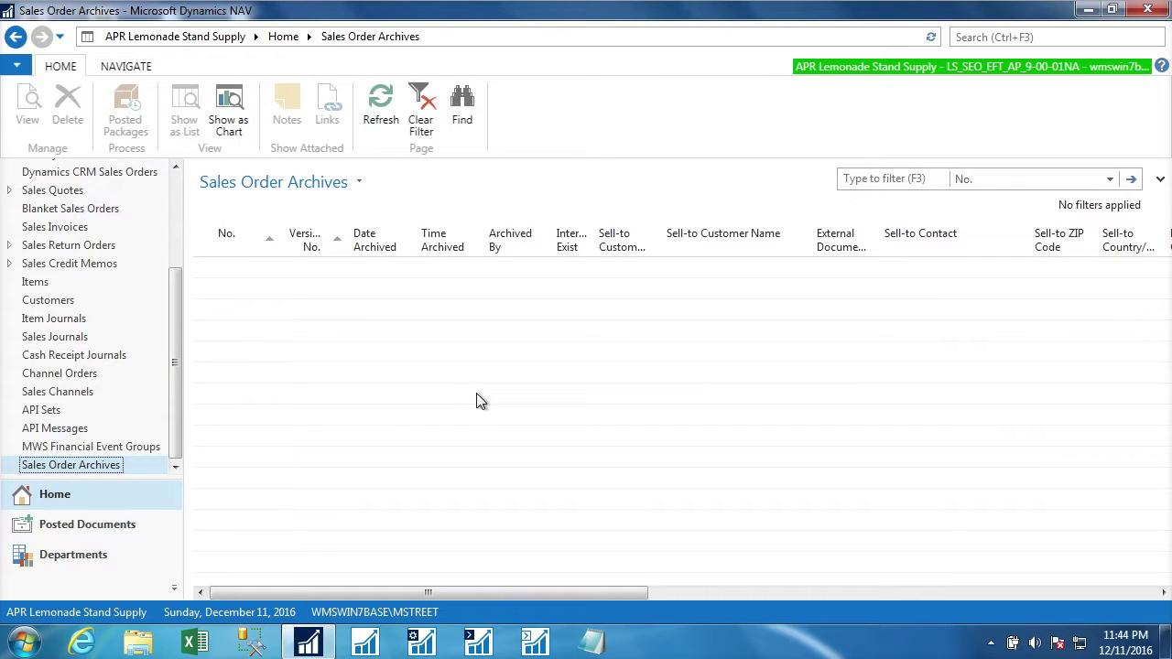
pyautogui.click(55, 392)
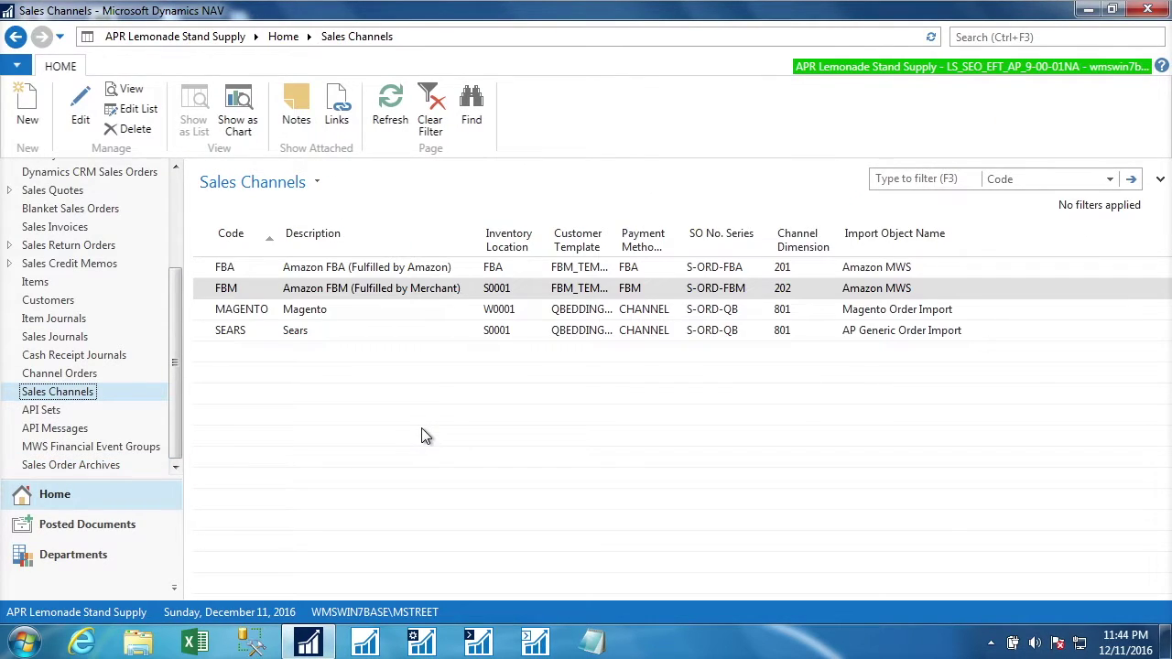
# Review the FBA and FBM sales channel rows, then go to the empty Channel Orders list
pyautogui.click(201, 267)
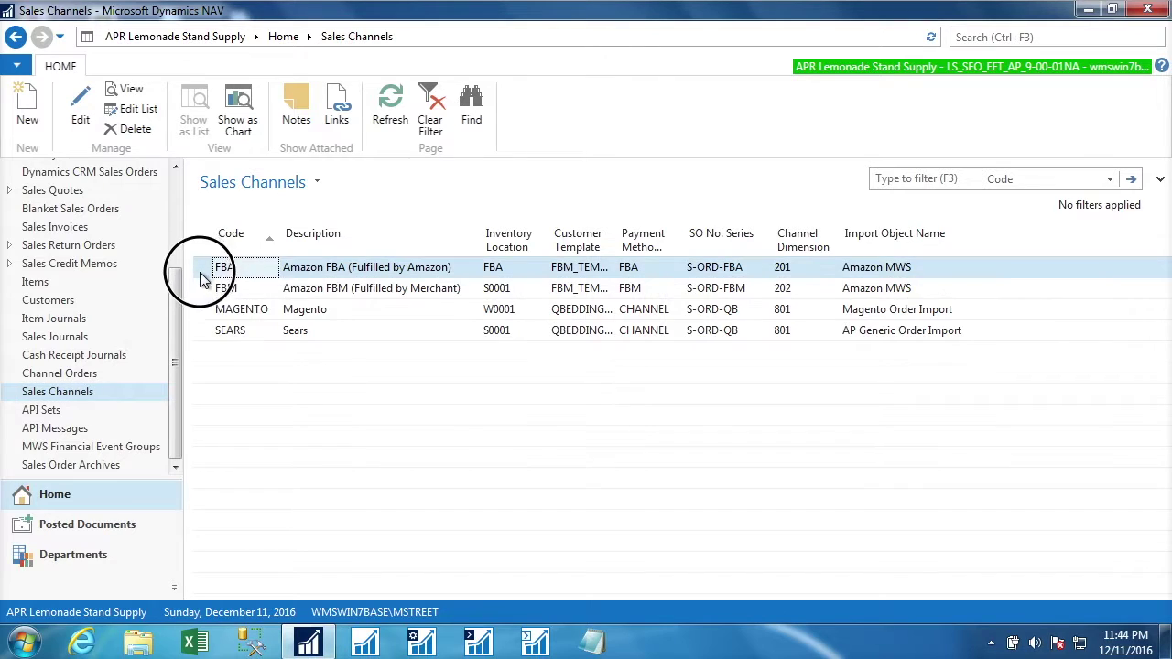
pyautogui.keyDown('shift'); pyautogui.click(199, 290); pyautogui.keyUp('shift')
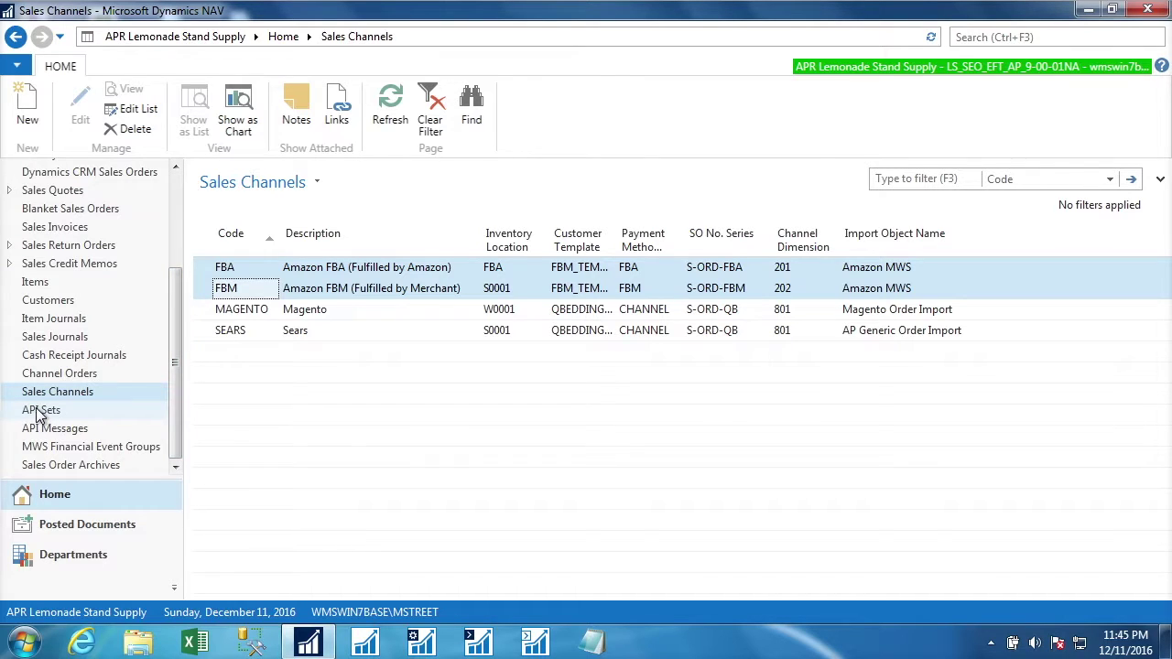
pyautogui.click(41, 375)
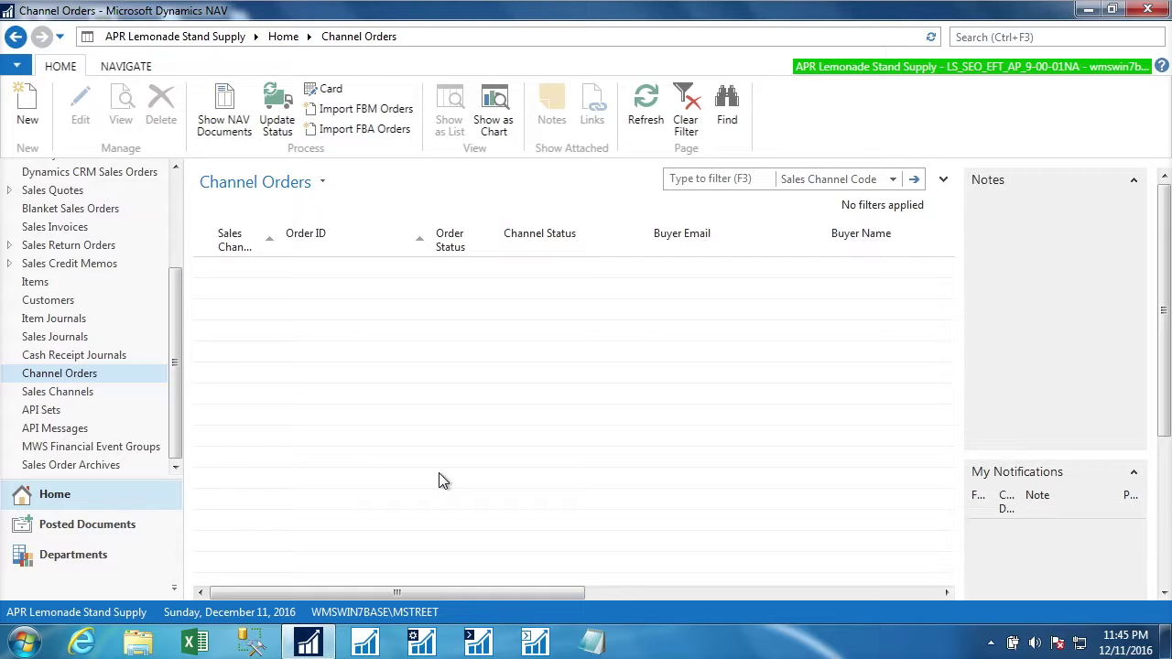
# Go to API Sets and select the AMAZON MarketPlace Web Service set
pyautogui.click(65, 412)
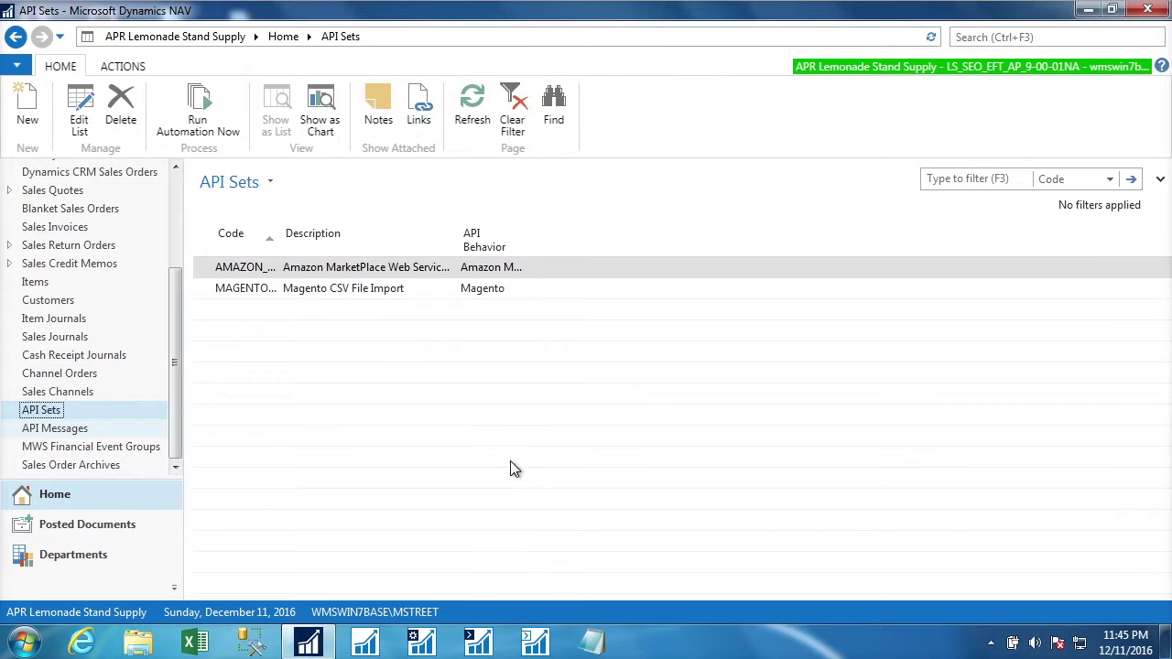
pyautogui.click(205, 271)
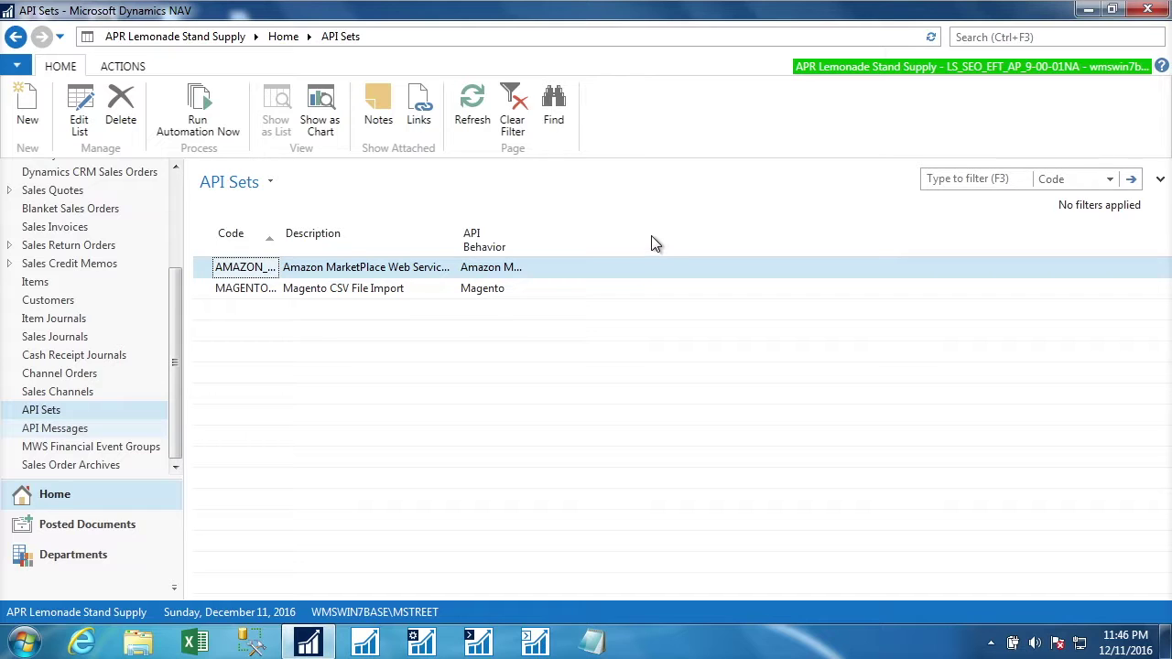
# Run automation now for the AMAZON API set
pyautogui.click(203, 106)
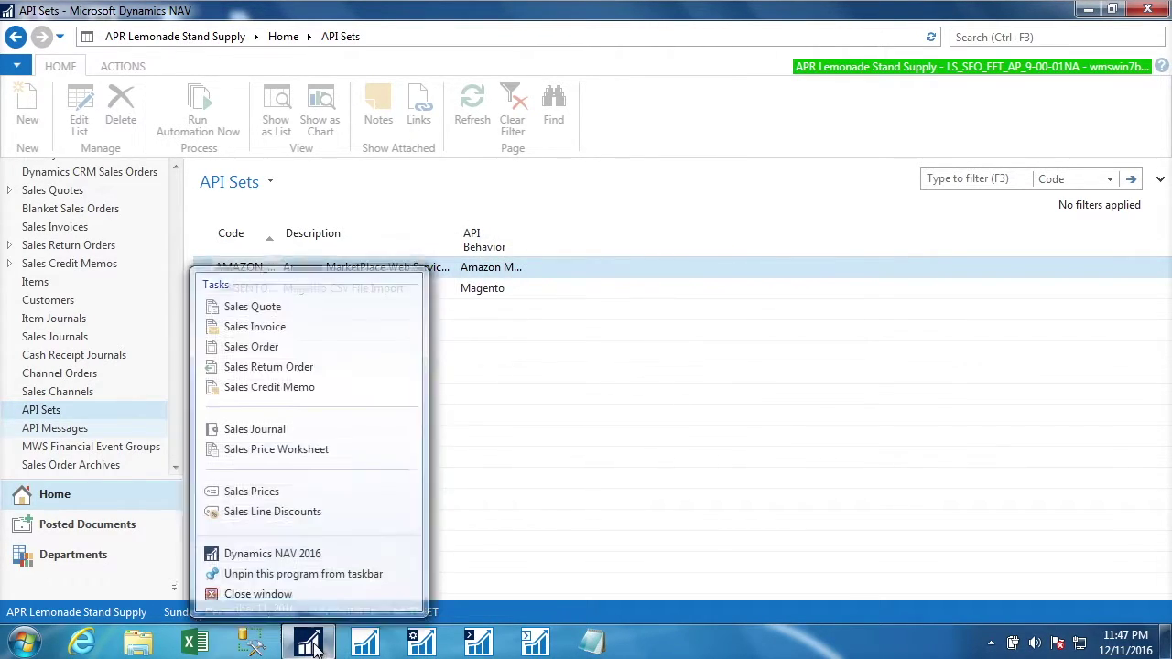
# In a second NAV window, find 'autom' and confirm the Sales Channel Automation List for FBA and FBM
pyautogui.click(263, 554)
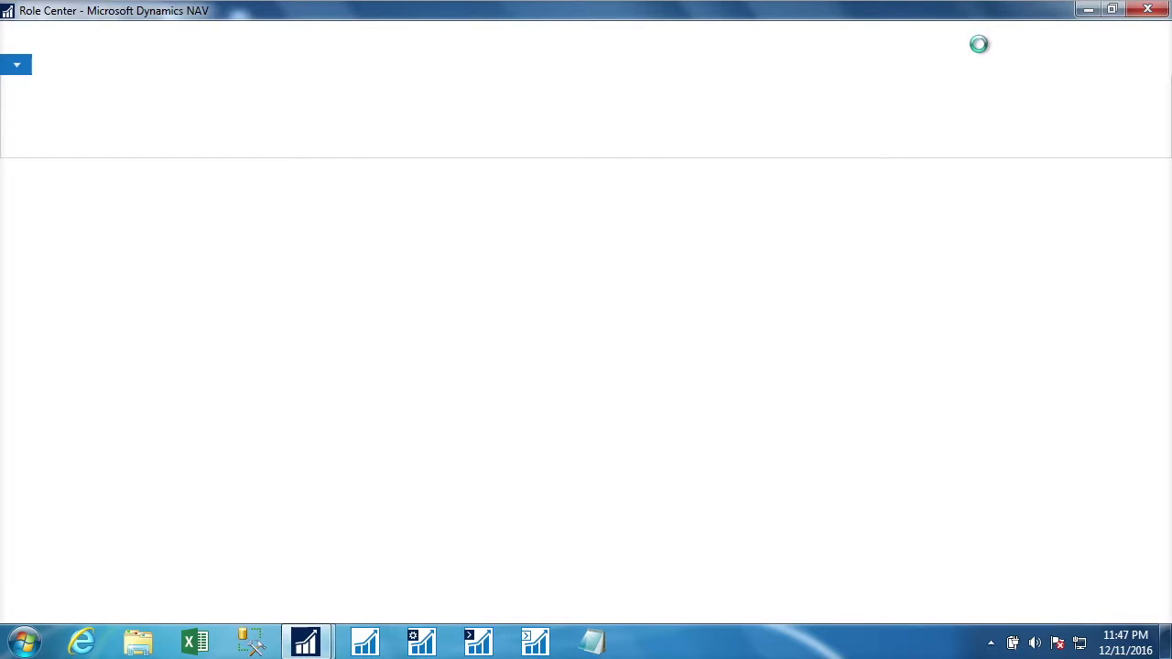
pyautogui.click(992, 34)
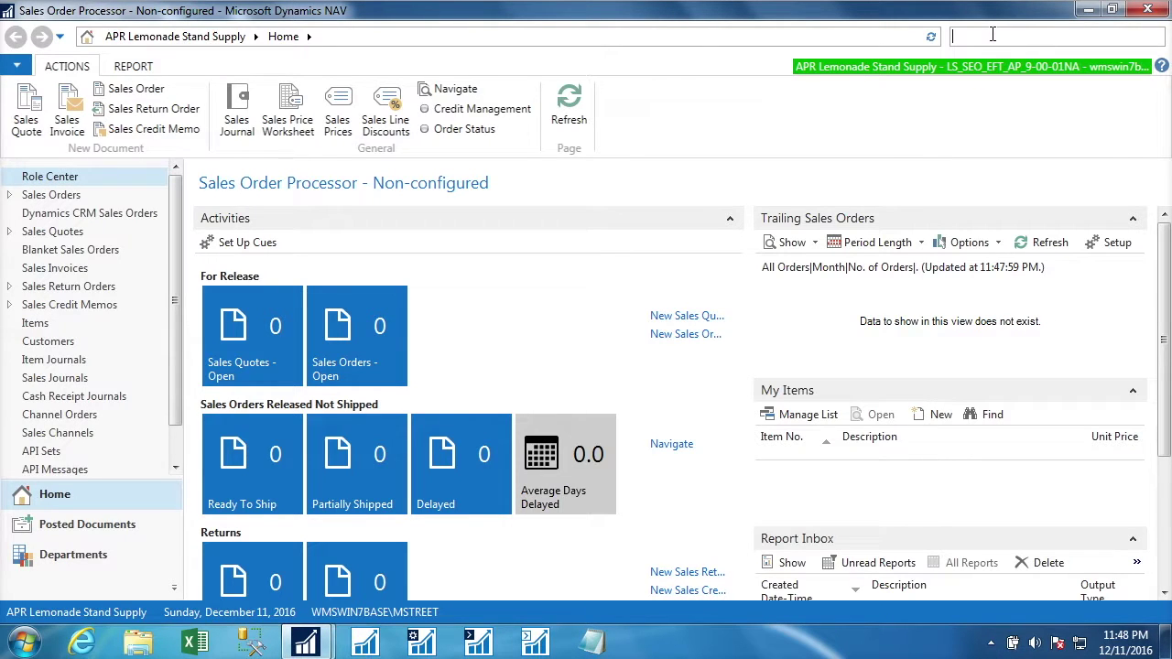
pyautogui.write('autom')
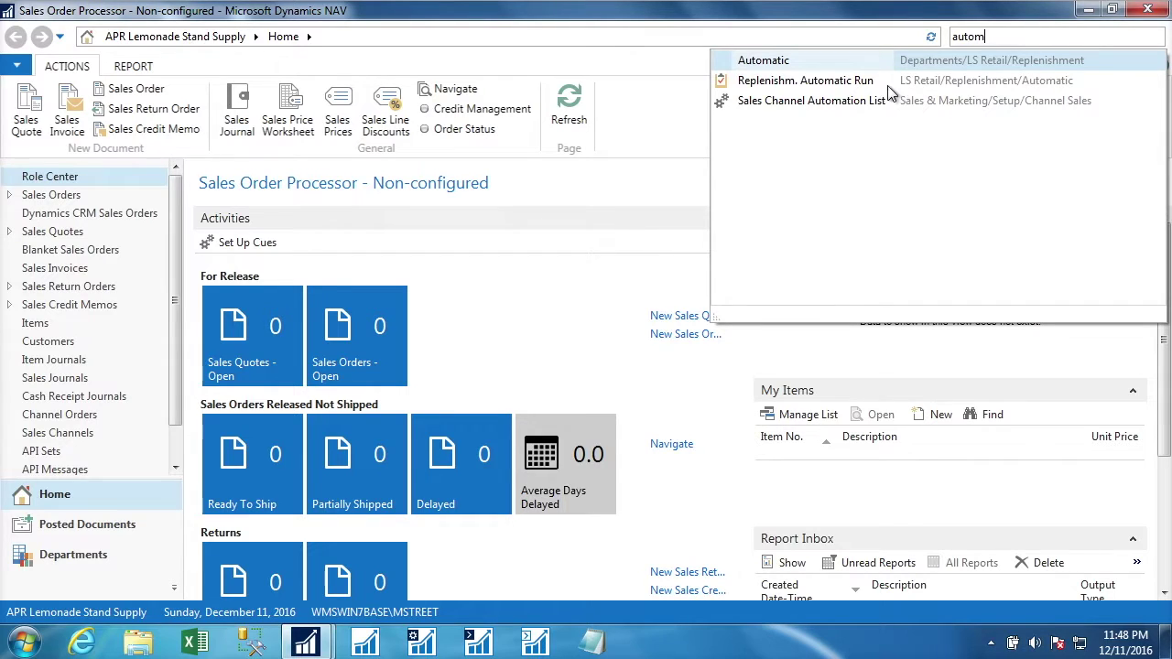
pyautogui.click(814, 106)
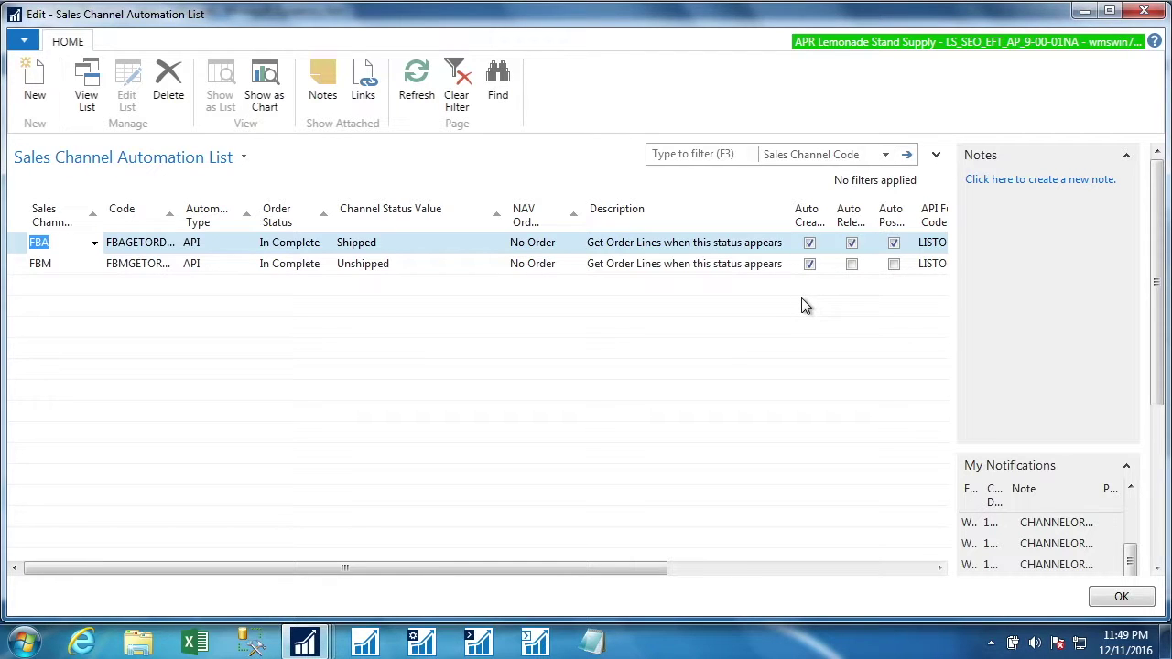
pyautogui.click(1132, 597)
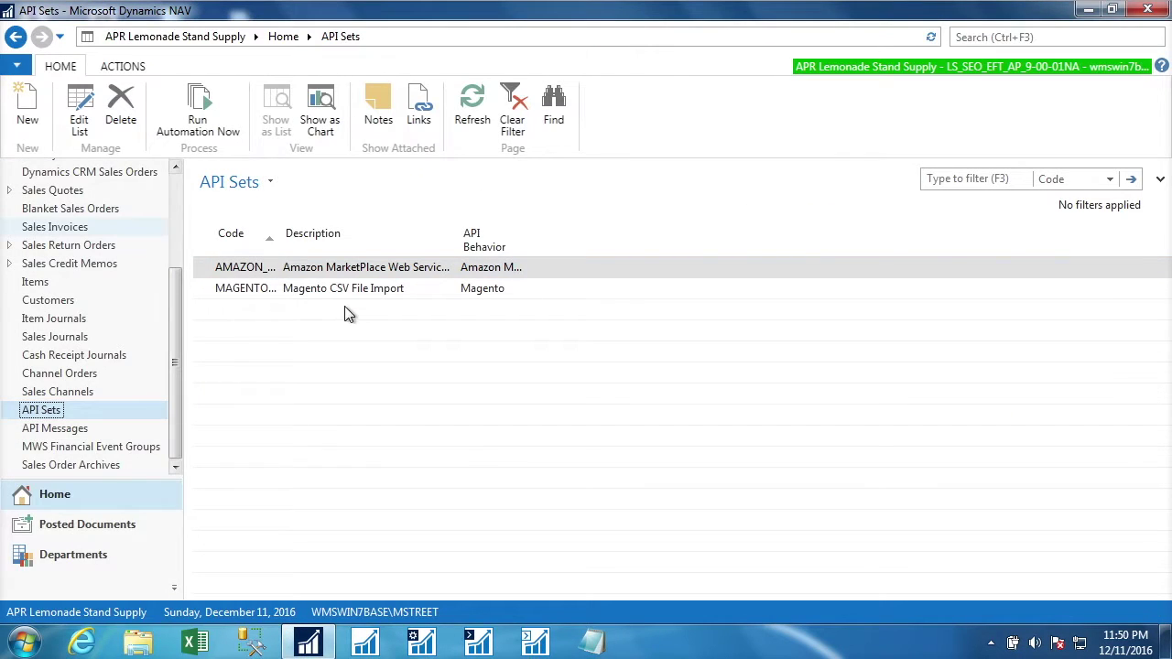
# From Sales Channels, go to Channel Orders and select the first Complete, Shipped FBA order
pyautogui.click(47, 393)
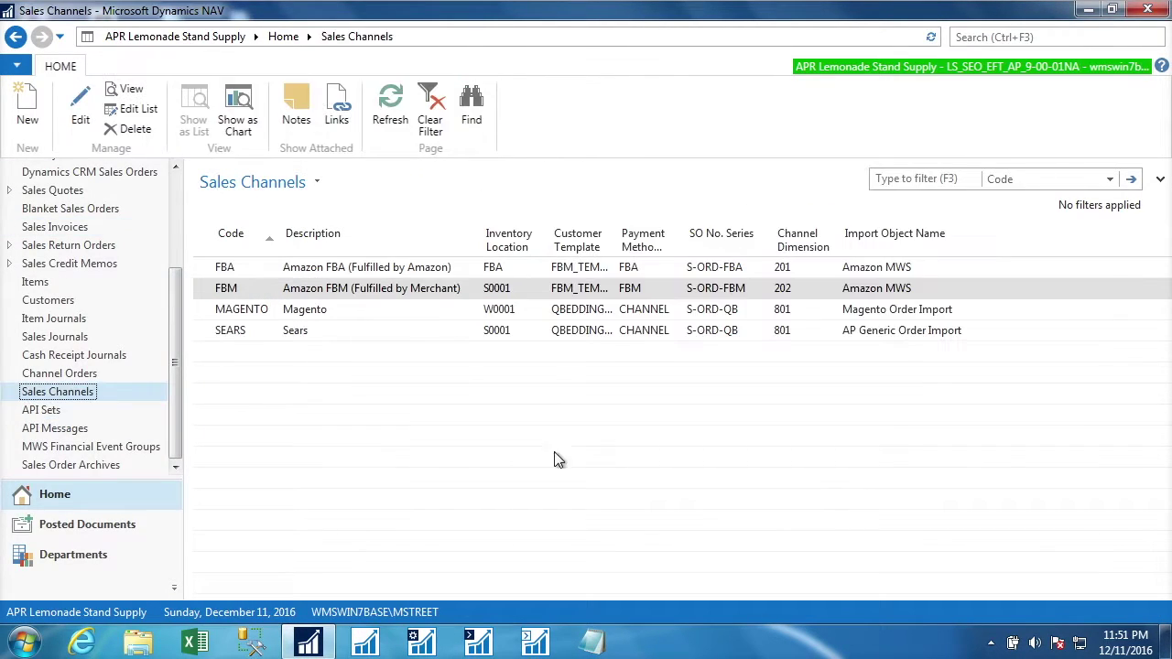
pyautogui.click(86, 375)
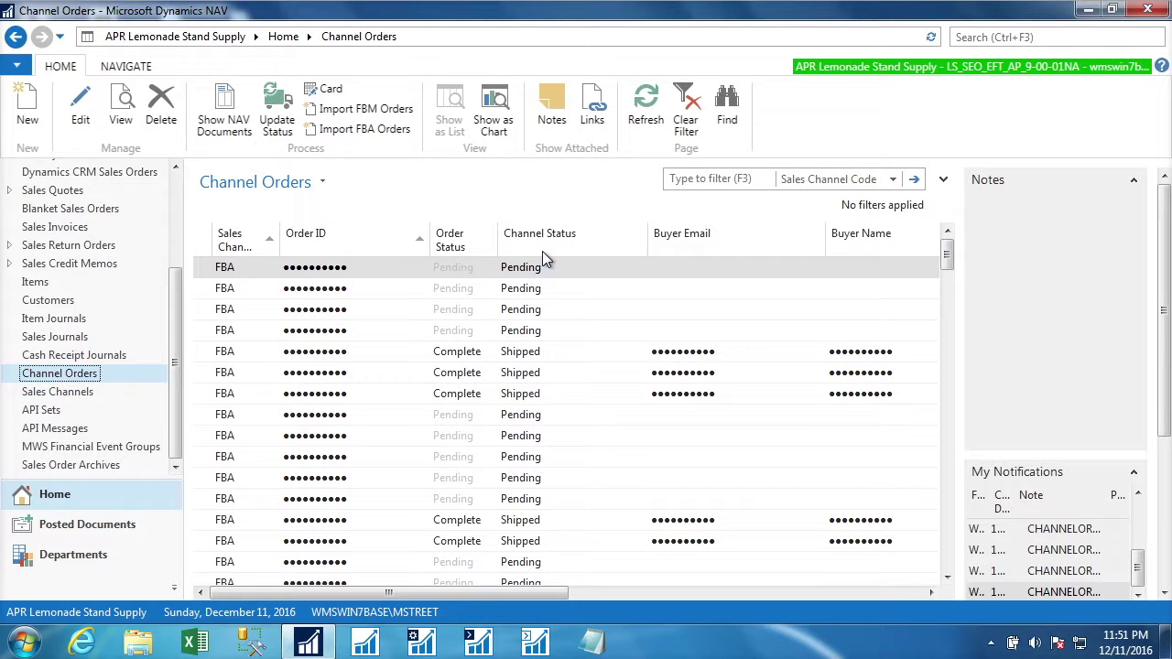
pyautogui.click(584, 360)
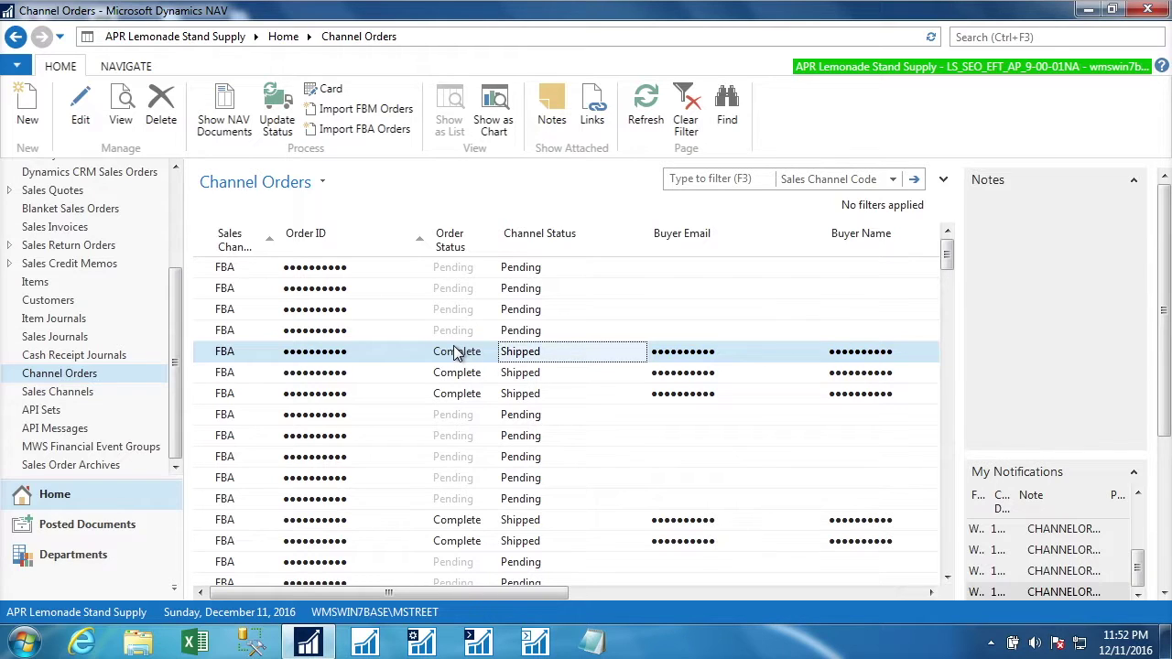
pyautogui.click(202, 356)
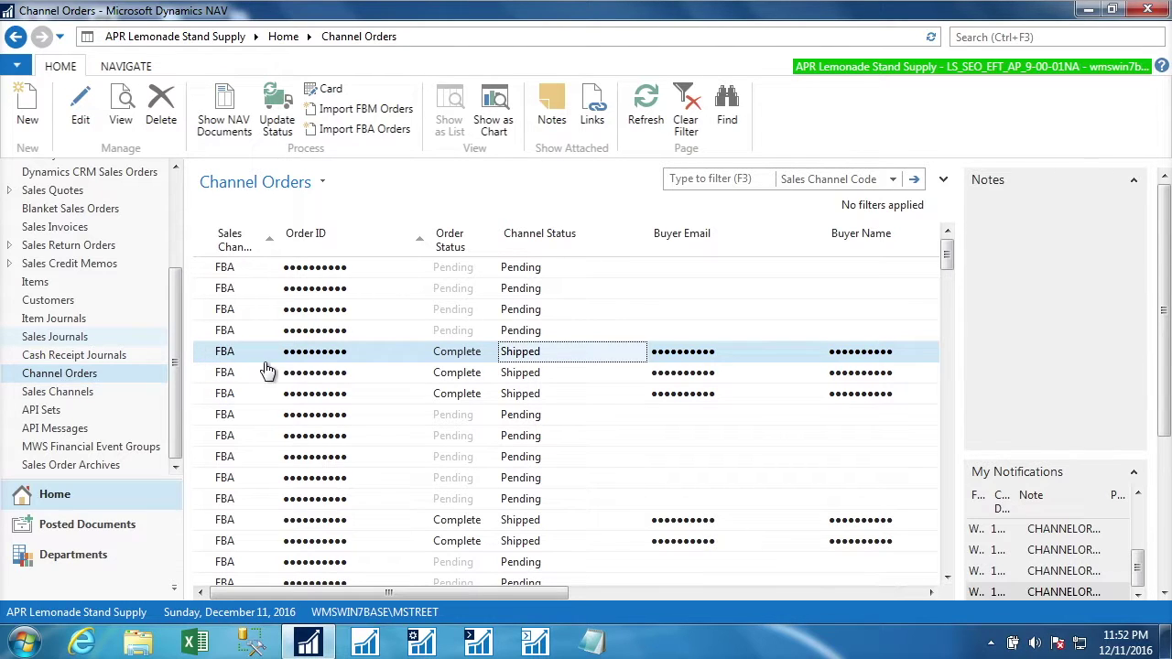
# Open the shipped FBA order card, check its line status, and view archived order FBA-001131
pyautogui.doubleClick(224, 356)
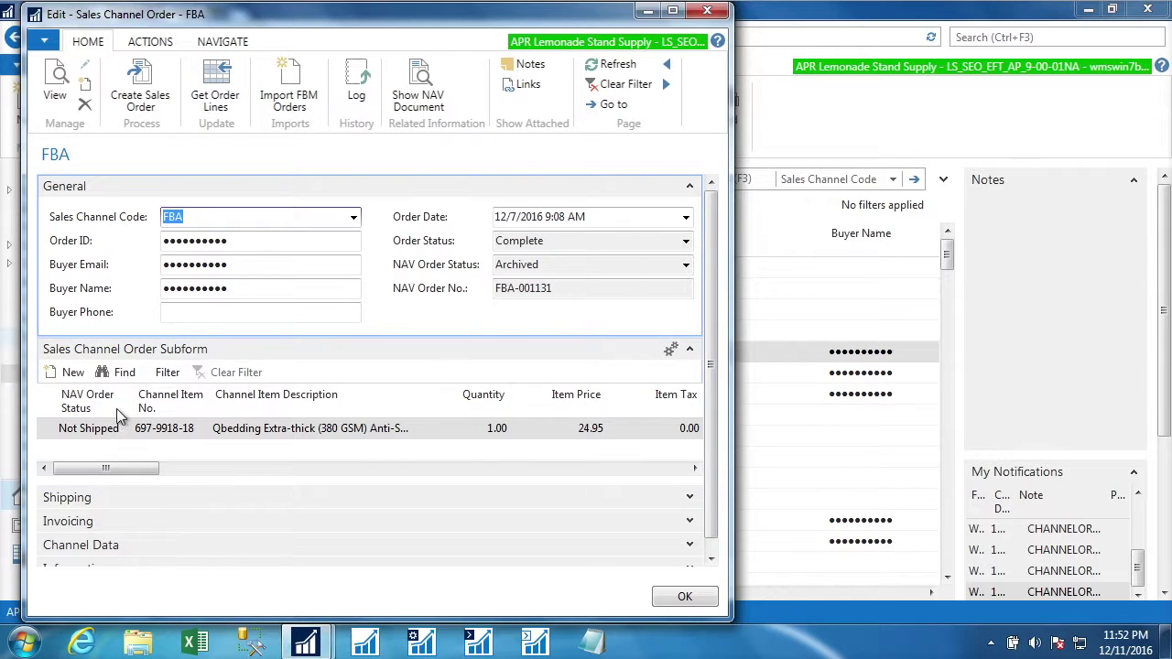
pyautogui.click(71, 432)
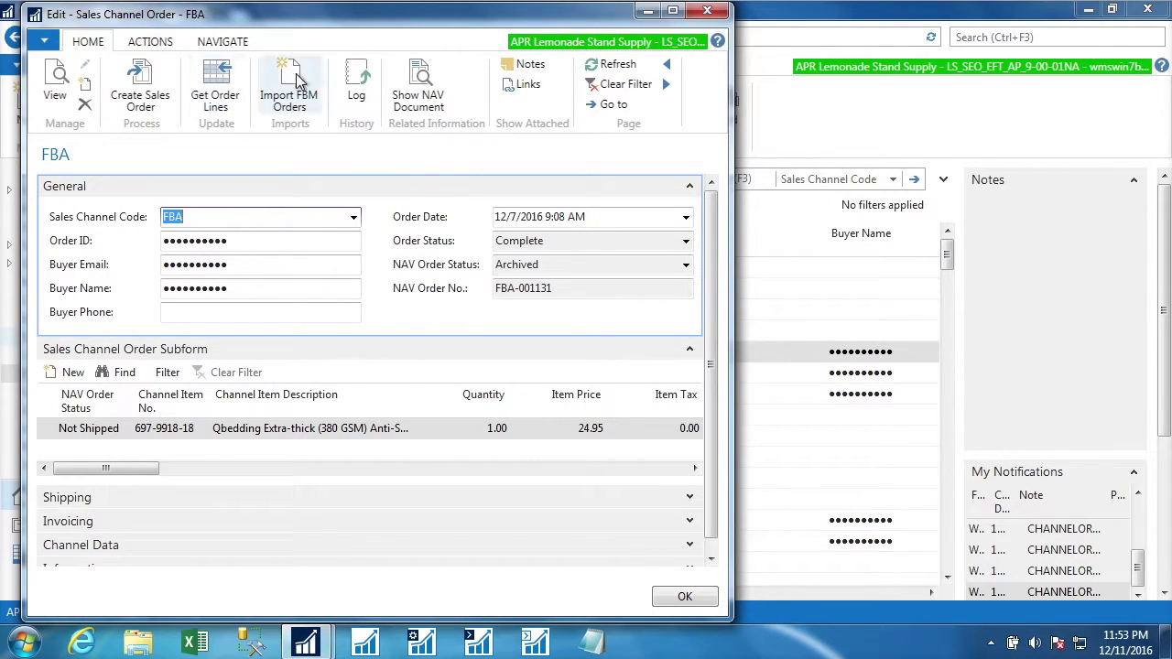
pyautogui.click(422, 82)
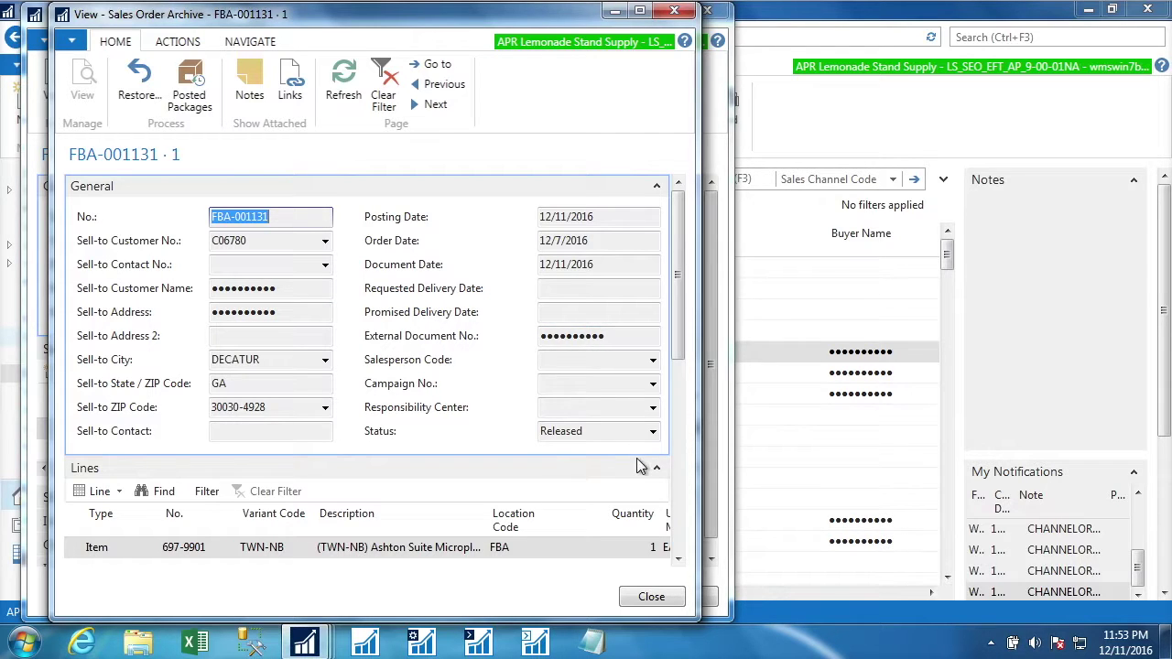
pyautogui.moveTo(683, 317); pyautogui.dragTo(628, 306)
pyautogui.click(674, 13)
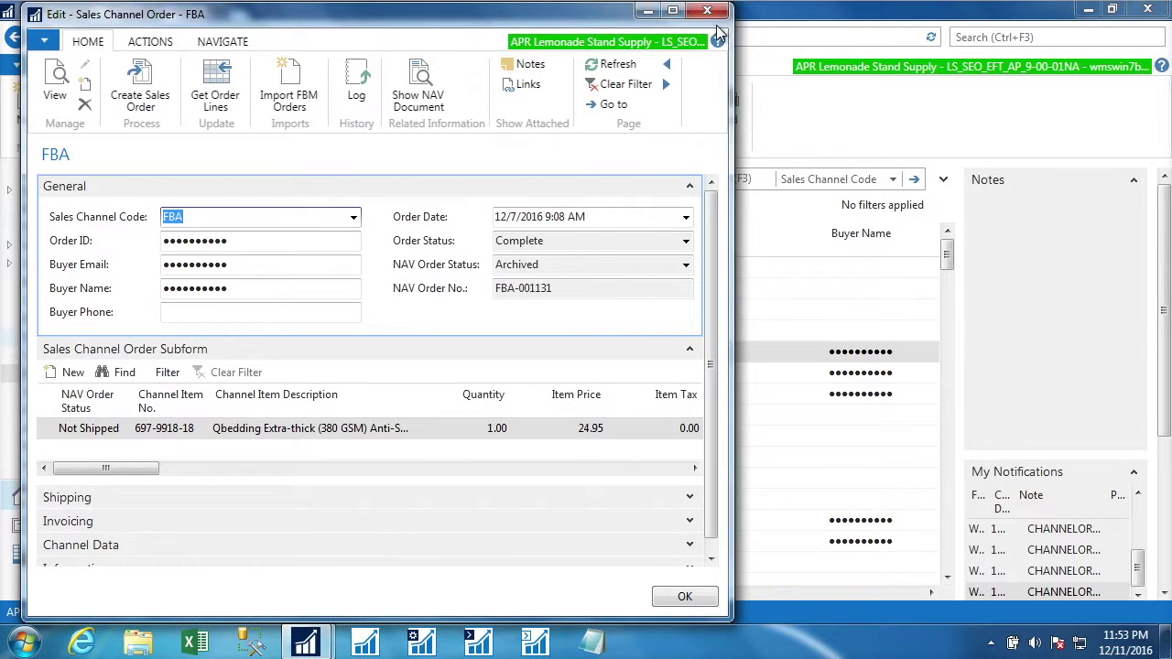
pyautogui.moveTo(548, 17); pyautogui.dragTo(859, 33)
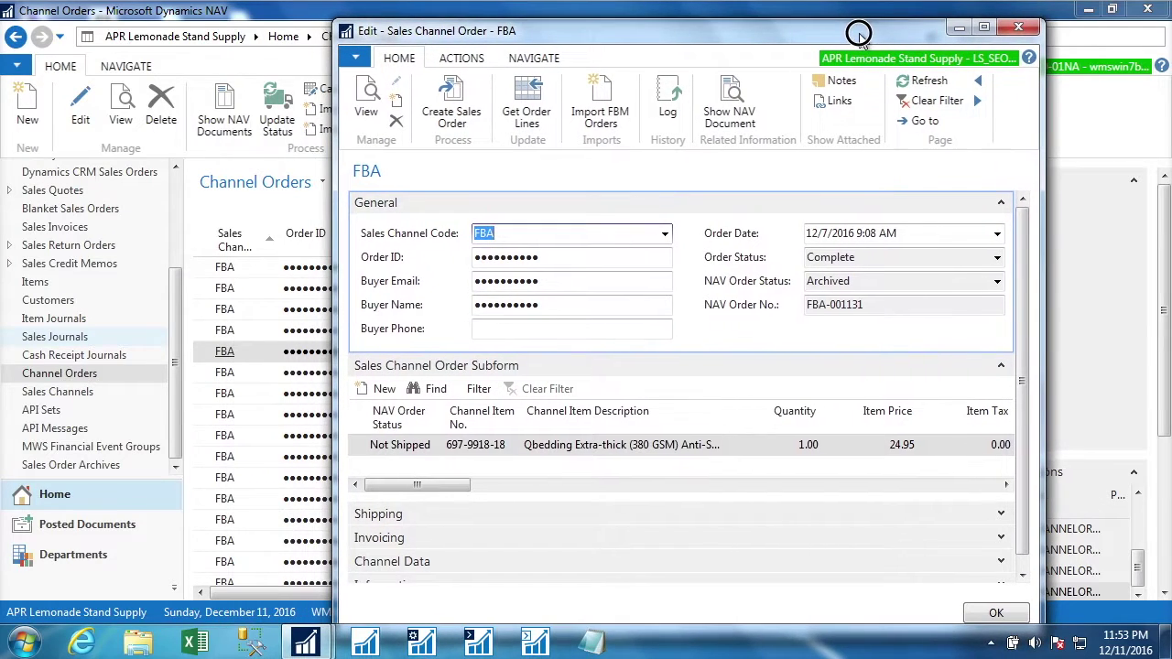
# Browse the FBA entries in Posted Sales Shipments under Posted Documents
pyautogui.click(50, 525)
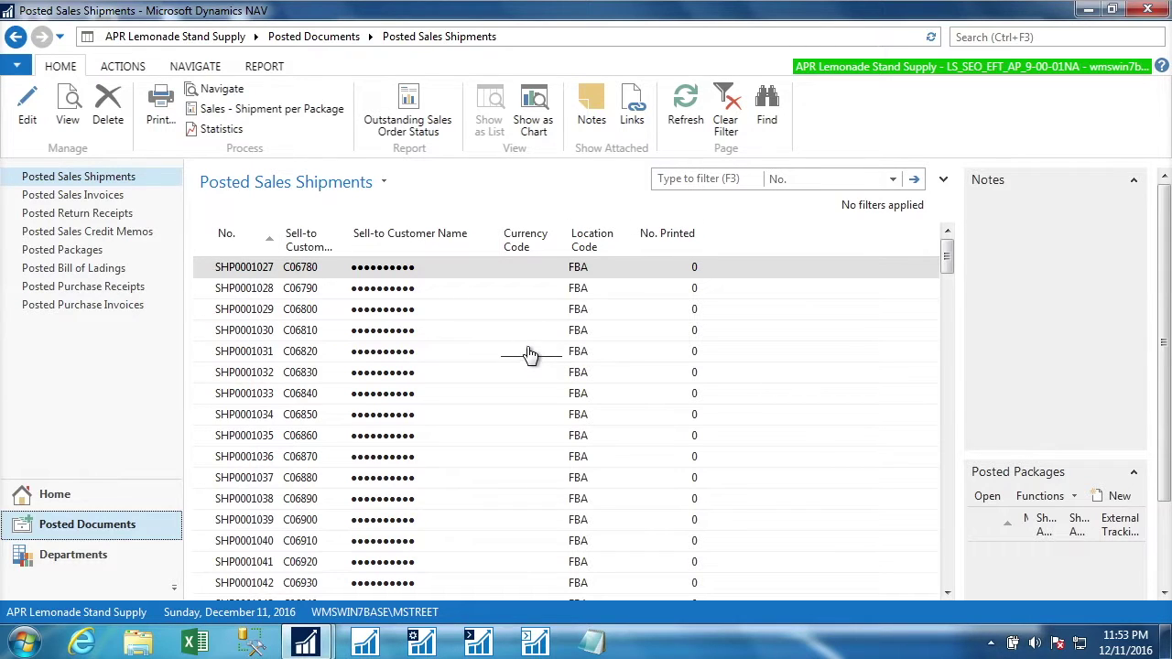
pyautogui.scroll(-14, 529, 354)
pyautogui.scroll(-12, 530, 355)
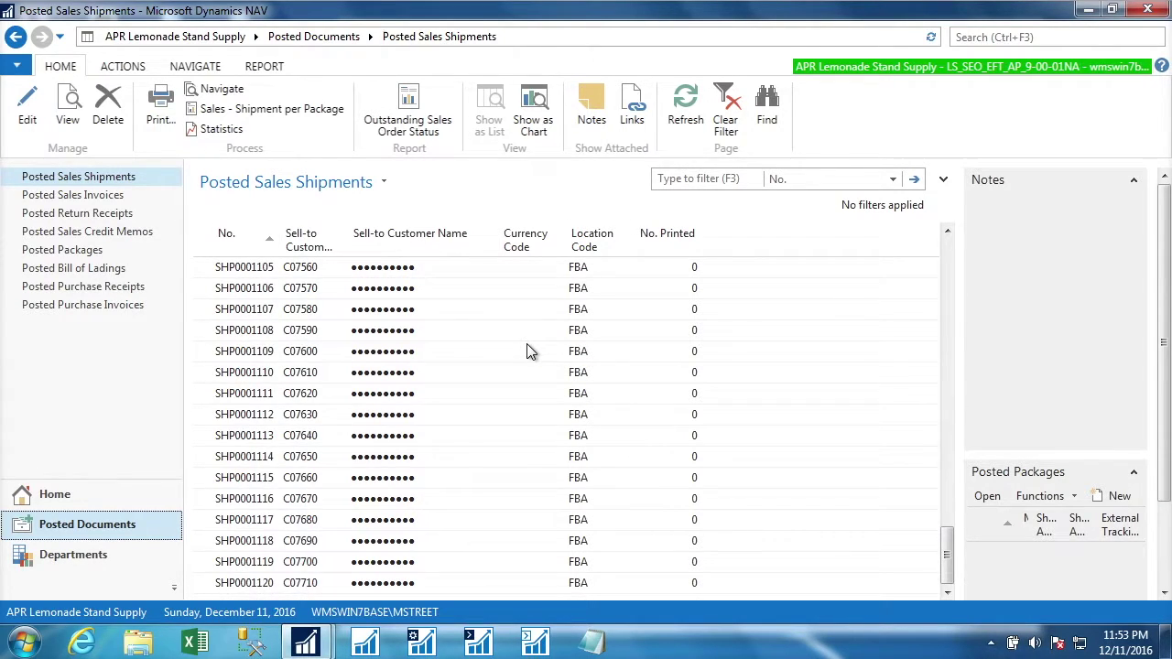
pyautogui.scroll(20, 529, 352)
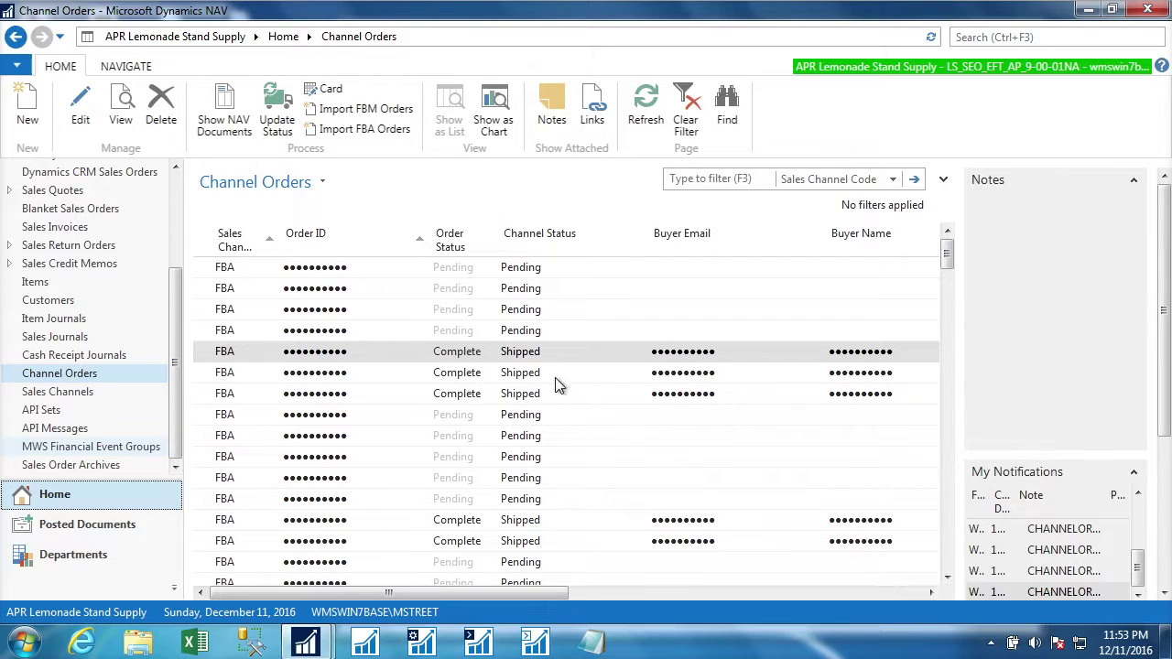
pyautogui.scroll(-3, 657, 403)
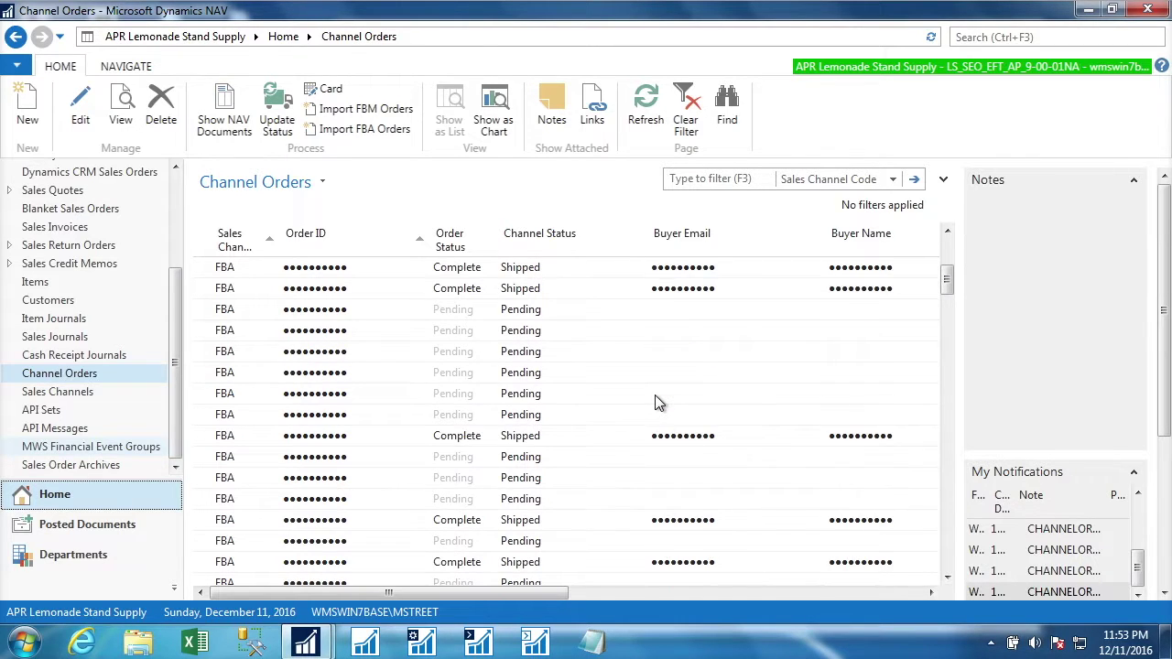
pyautogui.scroll(-5, 658, 403)
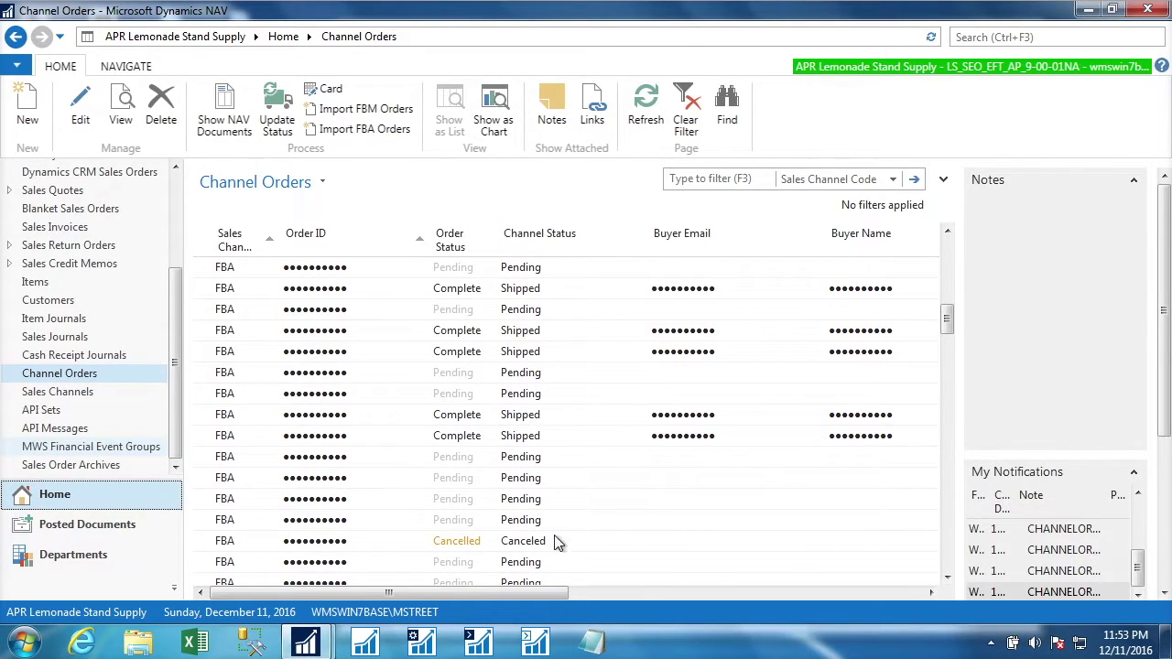
pyautogui.click(194, 541)
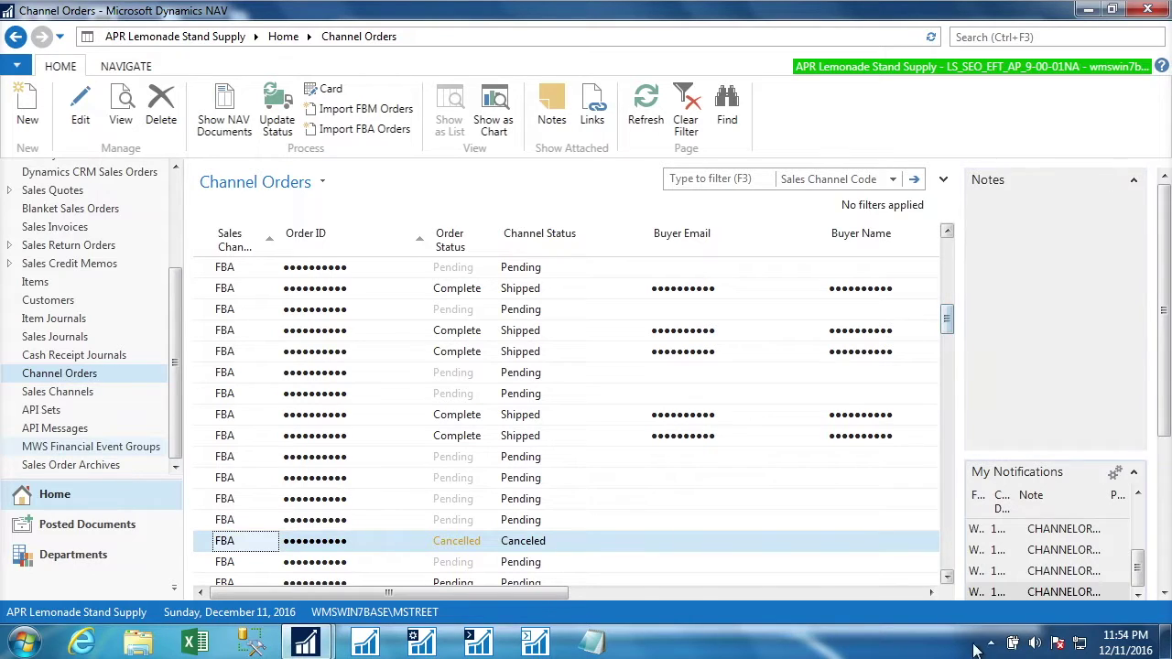
# Sort Channel Orders by Sales Channel Code descending so the nine FBM orders lead
pyautogui.click(226, 240)
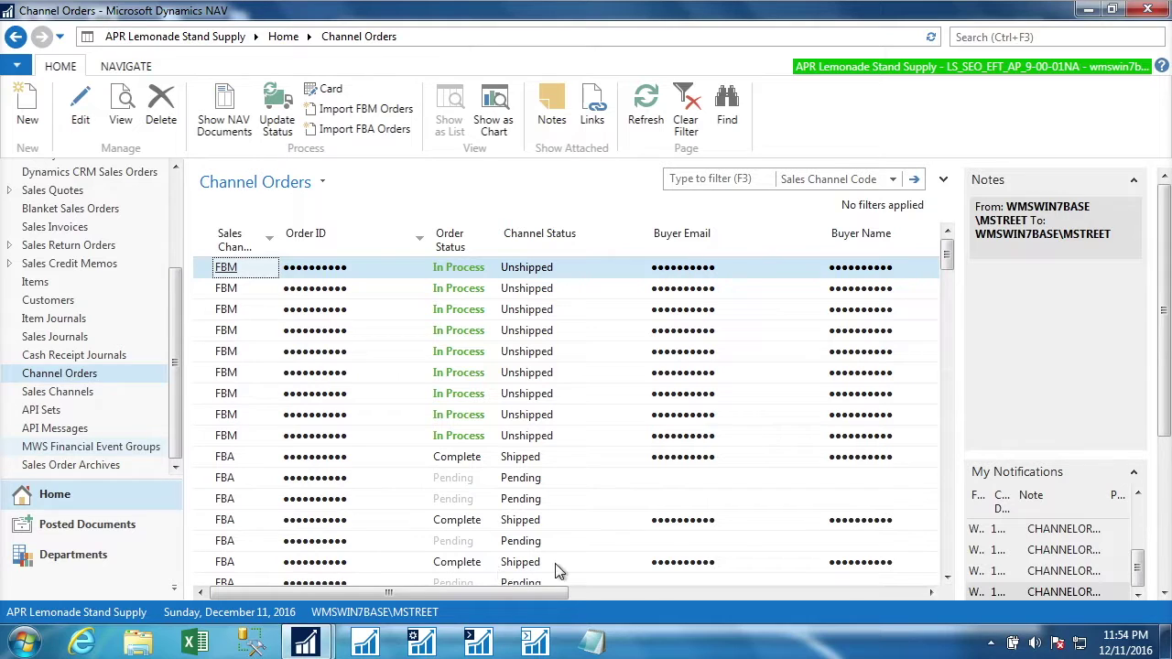
pyautogui.scroll(-5, 553, 559)
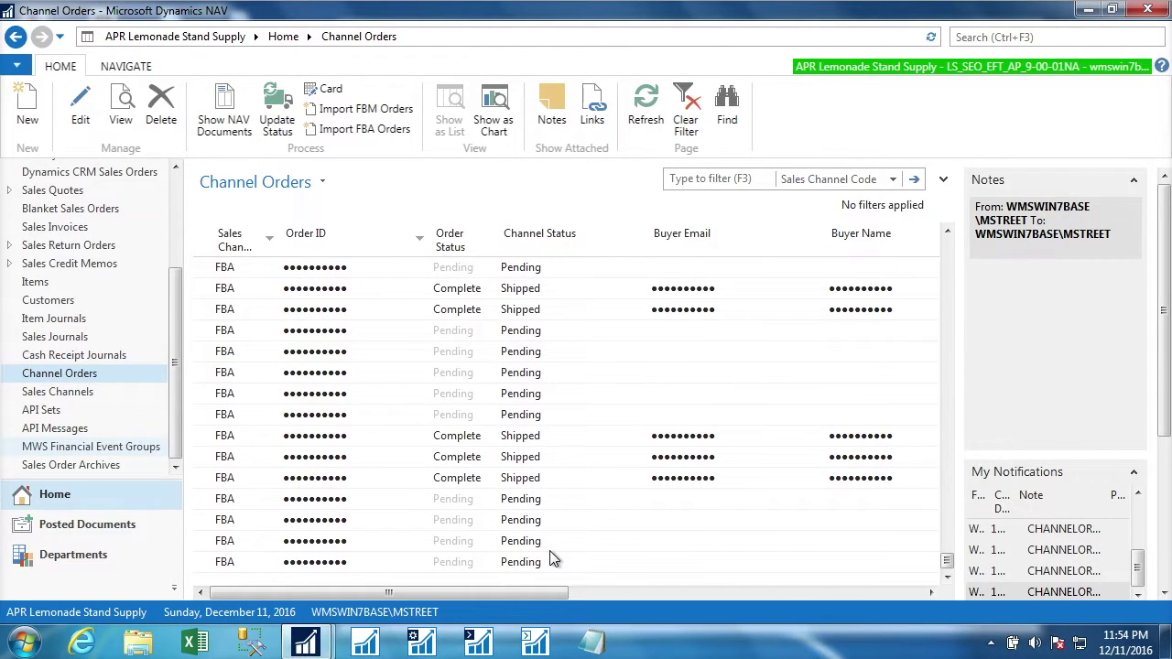
pyautogui.scroll(10, 553, 559)
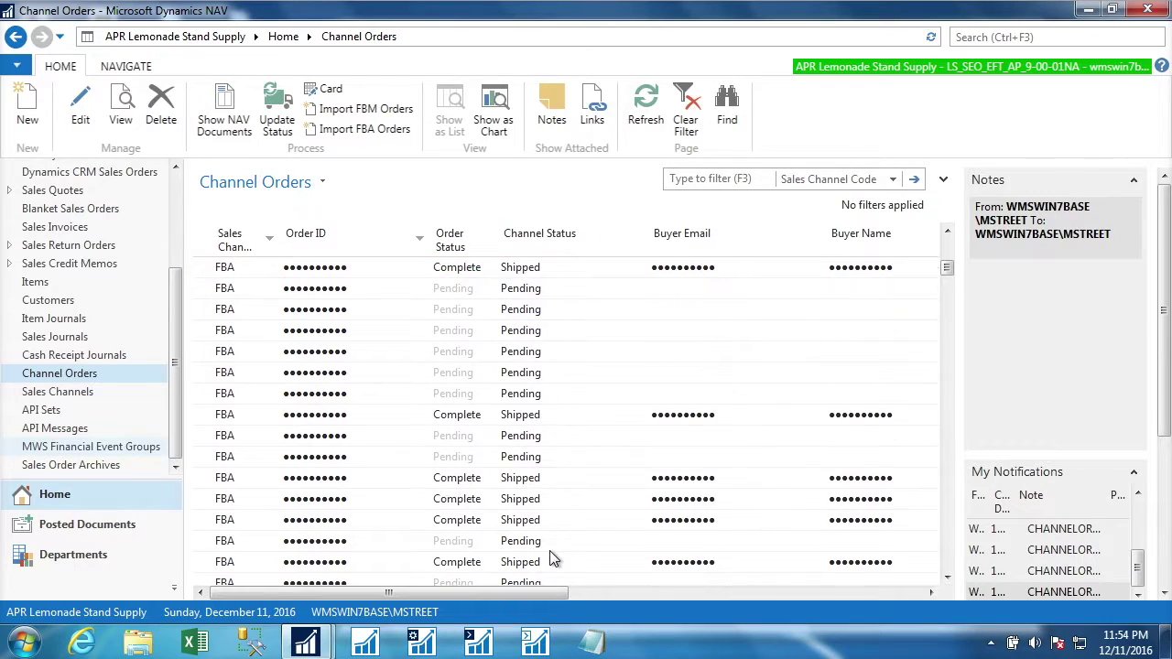
pyautogui.scroll(-3, 553, 559)
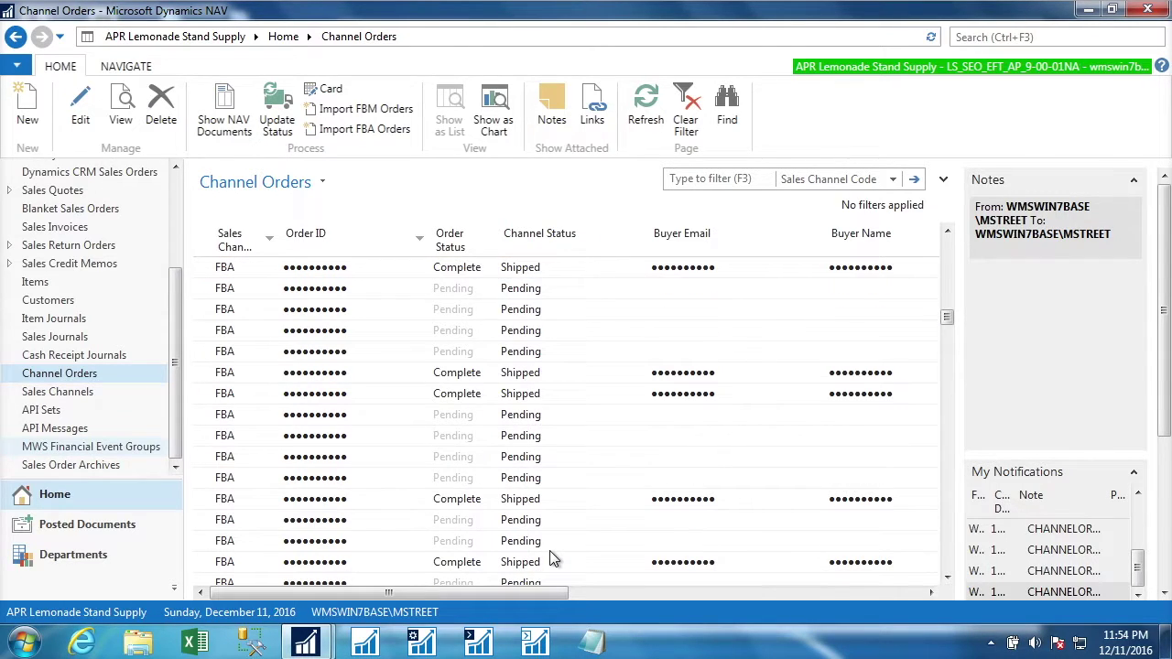
pyautogui.scroll(-3, 553, 560)
pyautogui.scroll(-3, 553, 560)
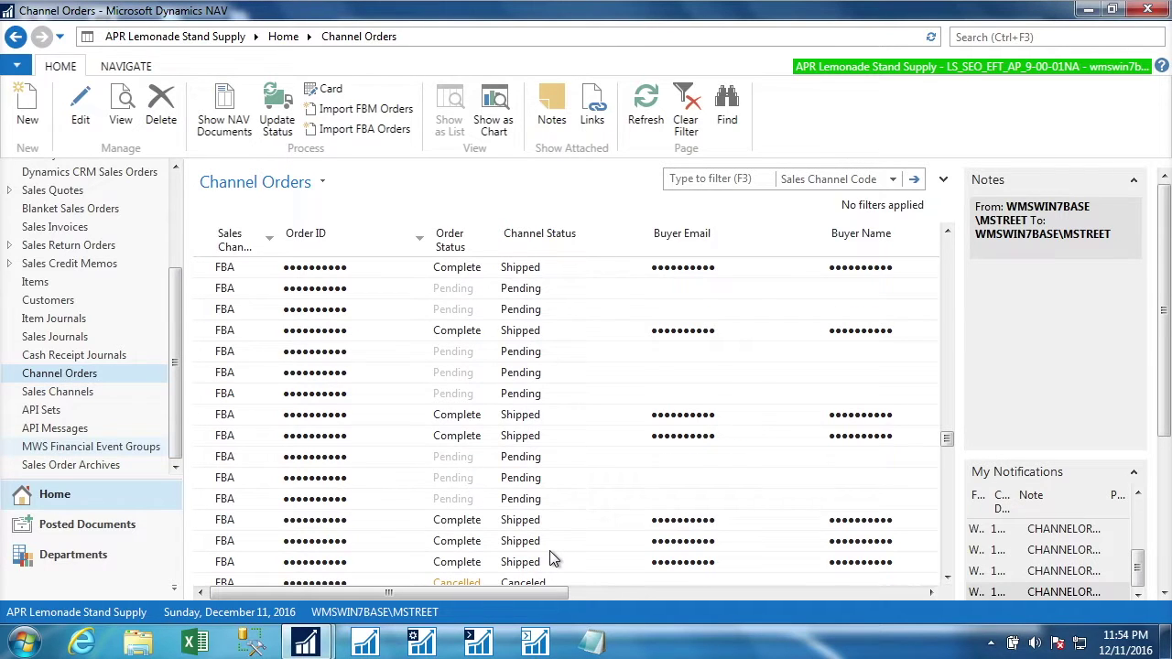
pyautogui.scroll(10, 553, 559)
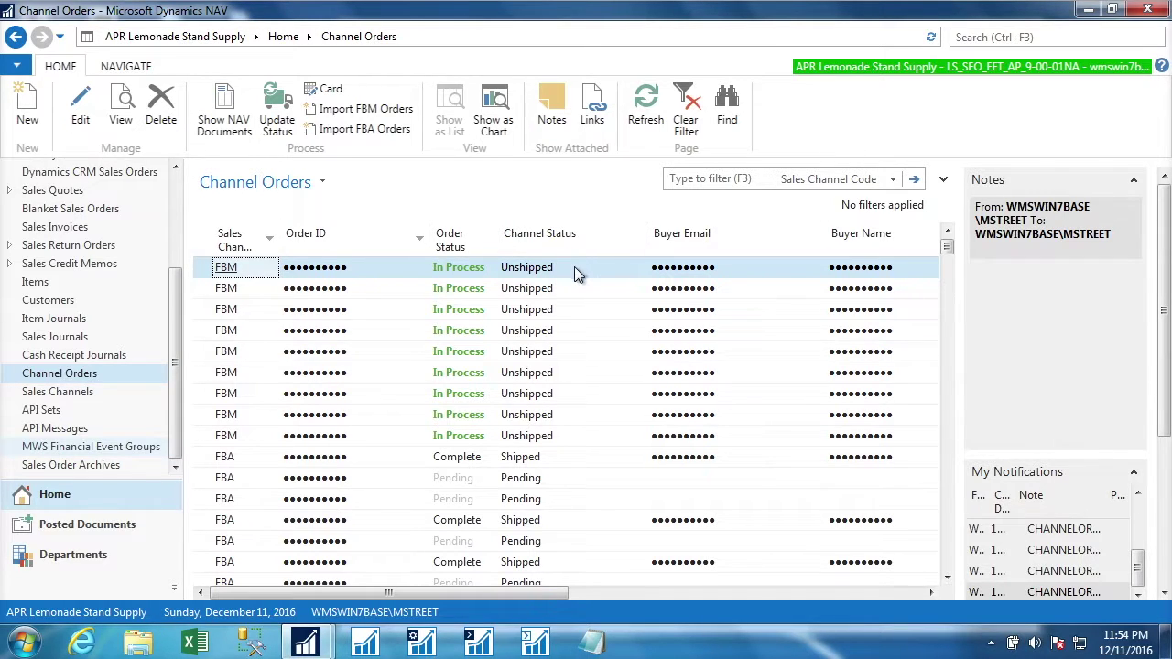
# Open the second FBM channel order, linked to open NAV order A-FBM-000136
pyautogui.doubleClick(202, 287)
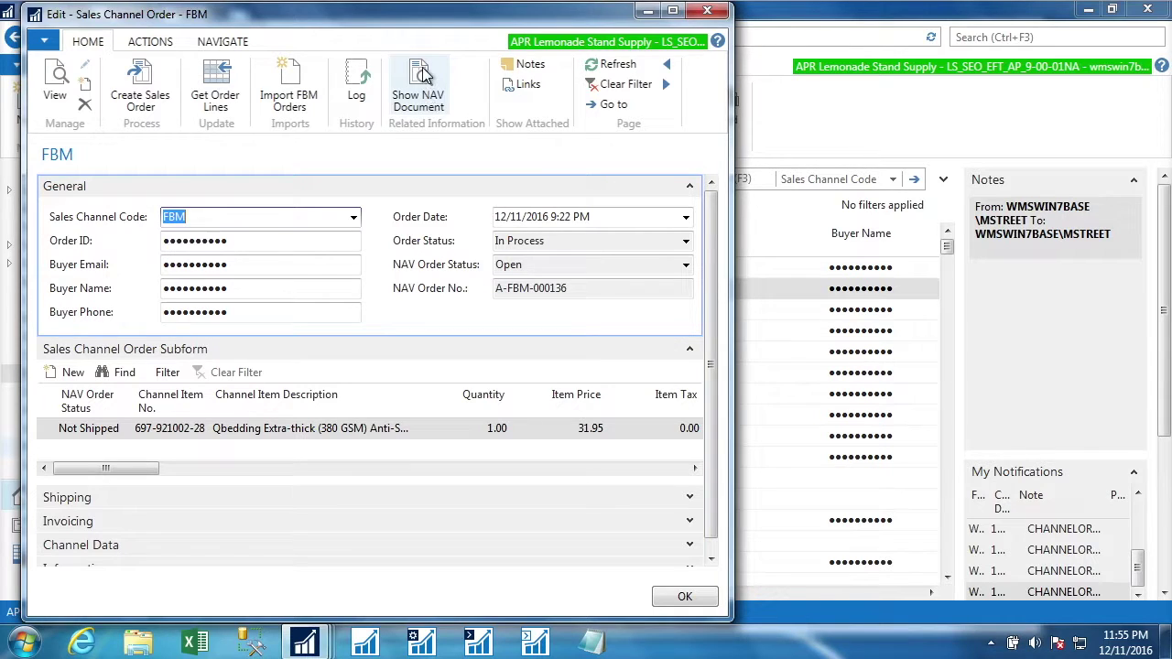
# Open sales order A-FBM-000136 beside the channel order and inspect its QUE-NB item line
pyautogui.click(421, 96)
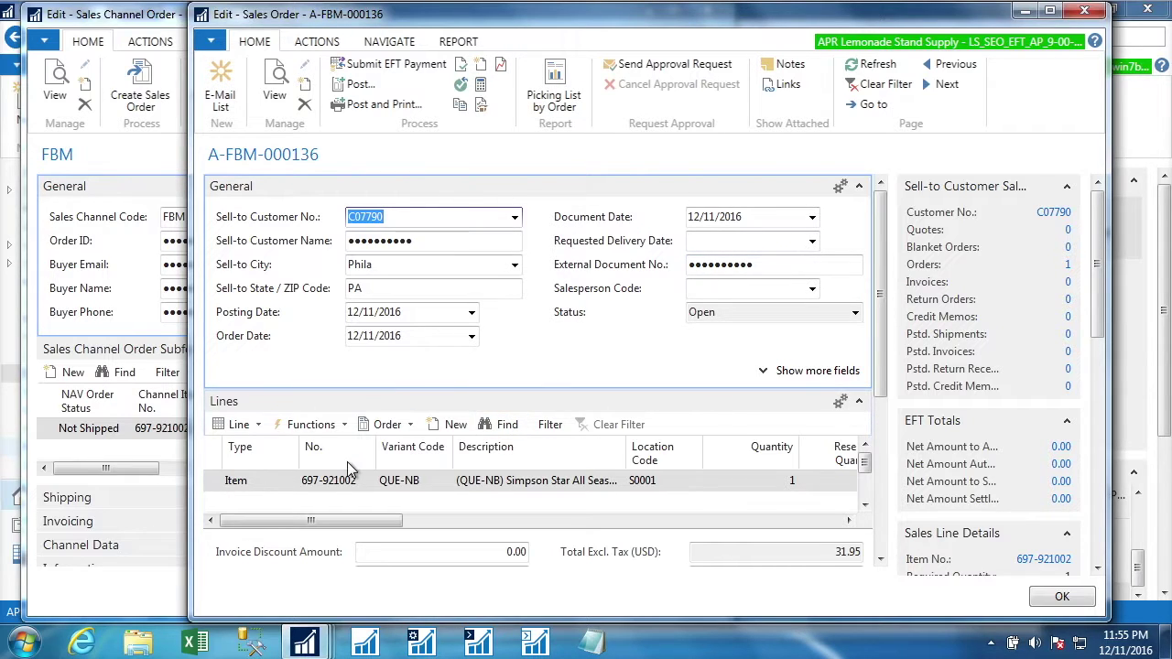
pyautogui.moveTo(491, 15); pyautogui.dragTo(671, 15)
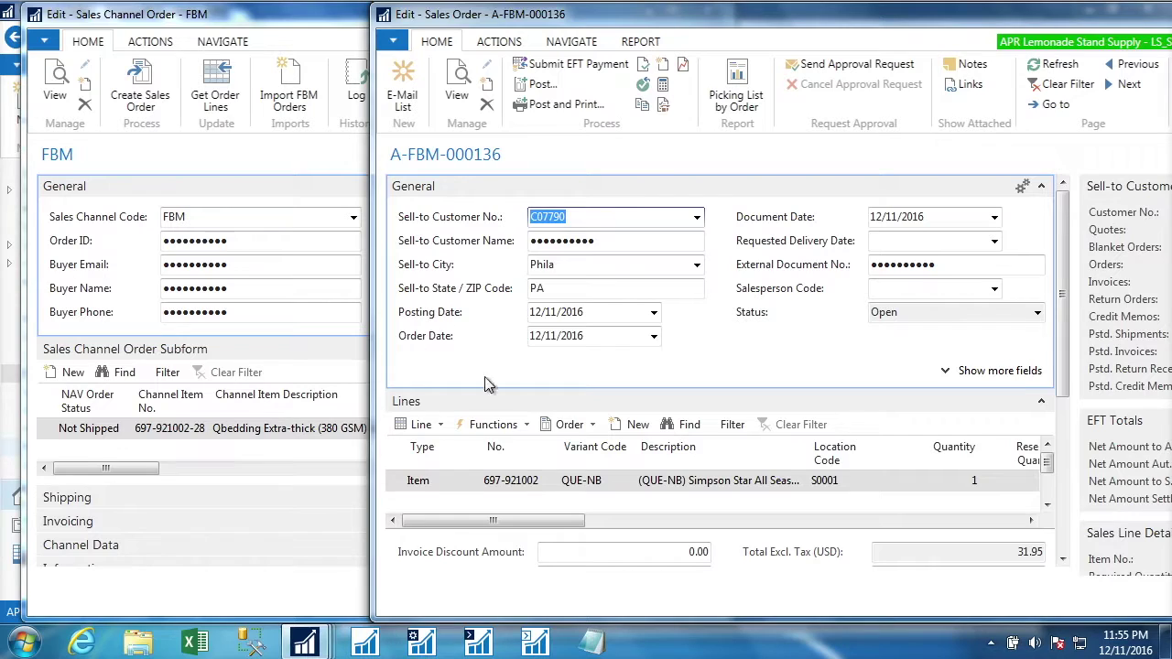
pyautogui.click(525, 485)
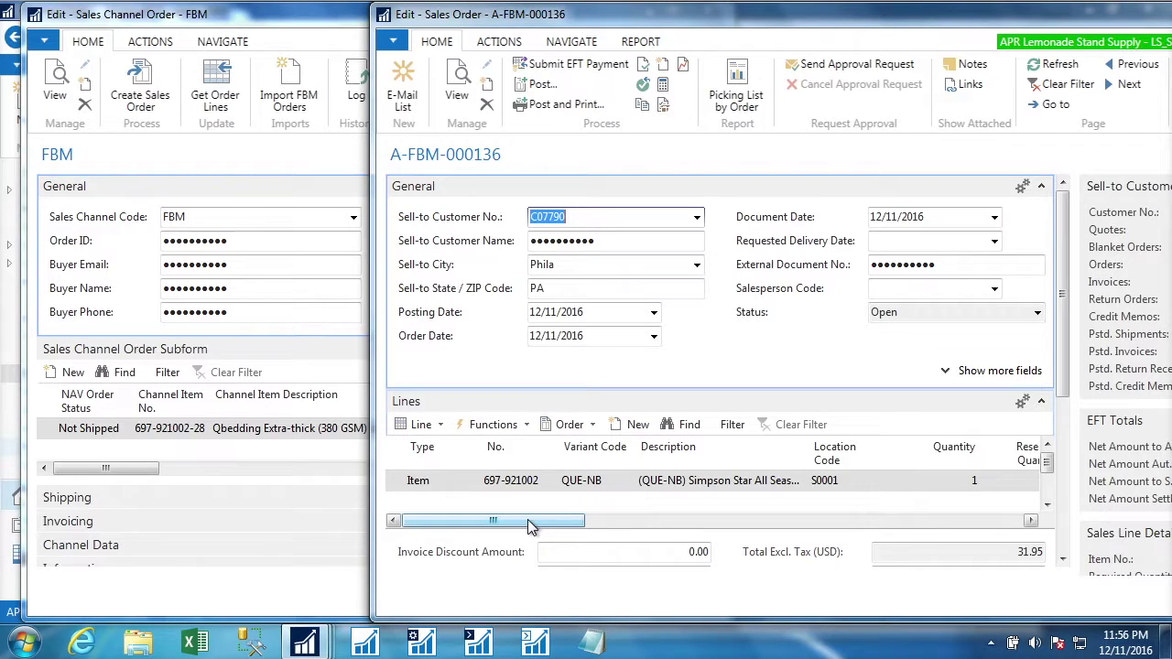
pyautogui.moveTo(529, 524); pyautogui.dragTo(433, 531)
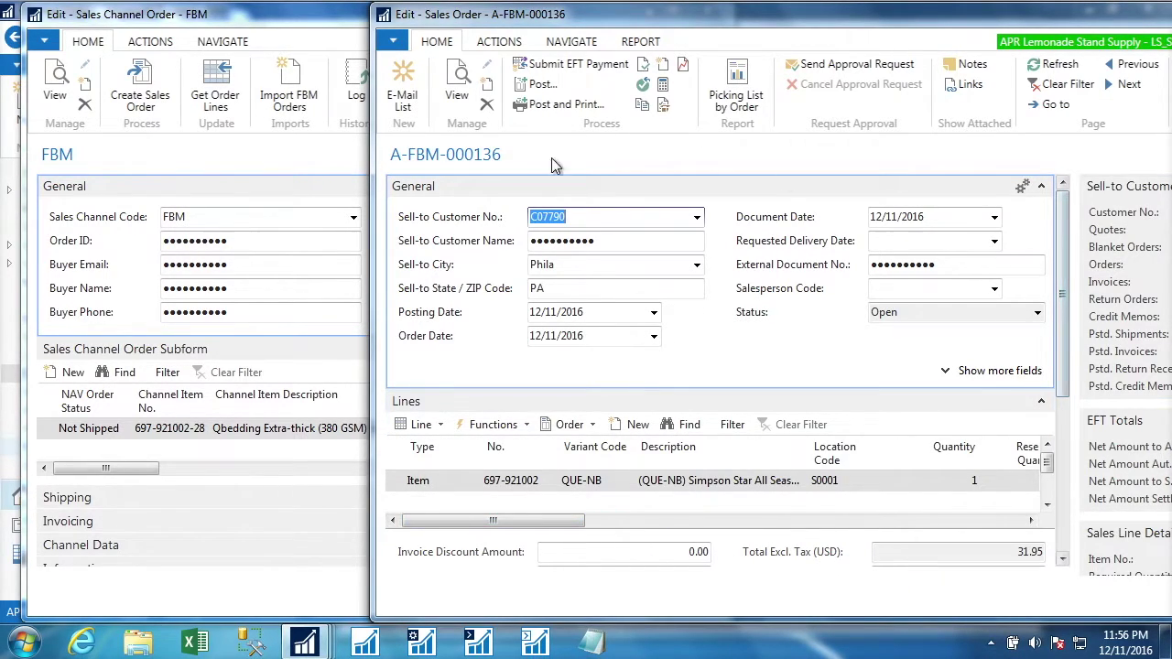